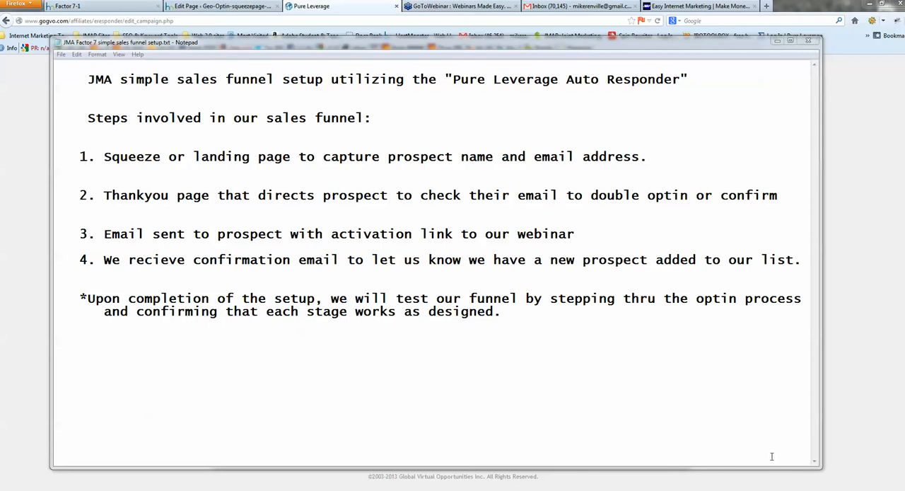
Minimize the funnel notes and view the Factor 7-1 squeeze page
left_click(777, 40)
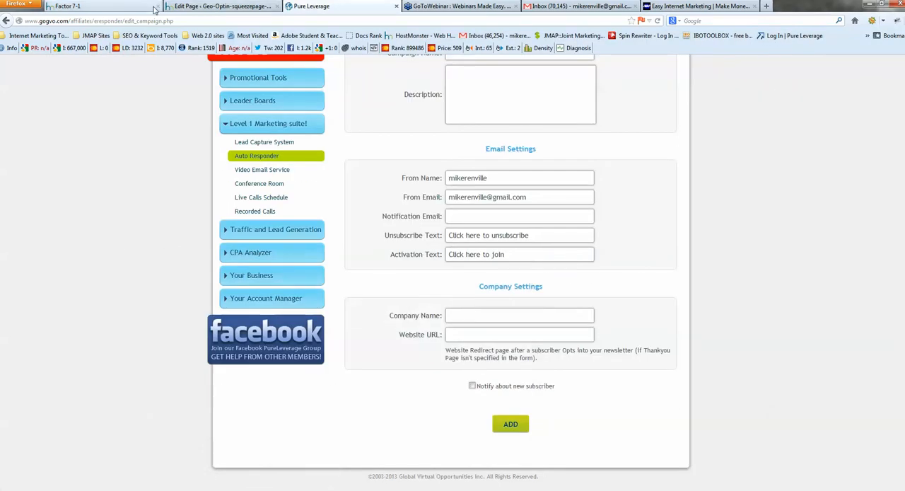
left_click(101, 7)
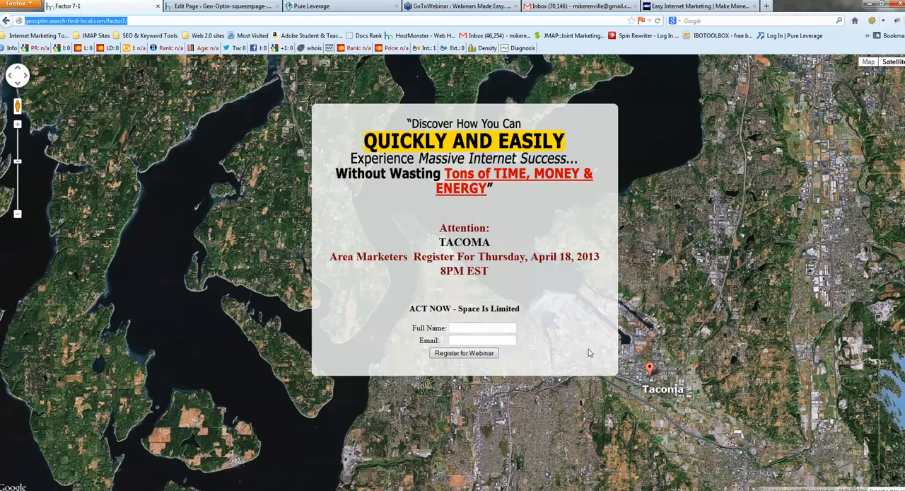
Return to the Pure Leverage site, log out, and log back in with the saved member credentials
left_click(321, 7)
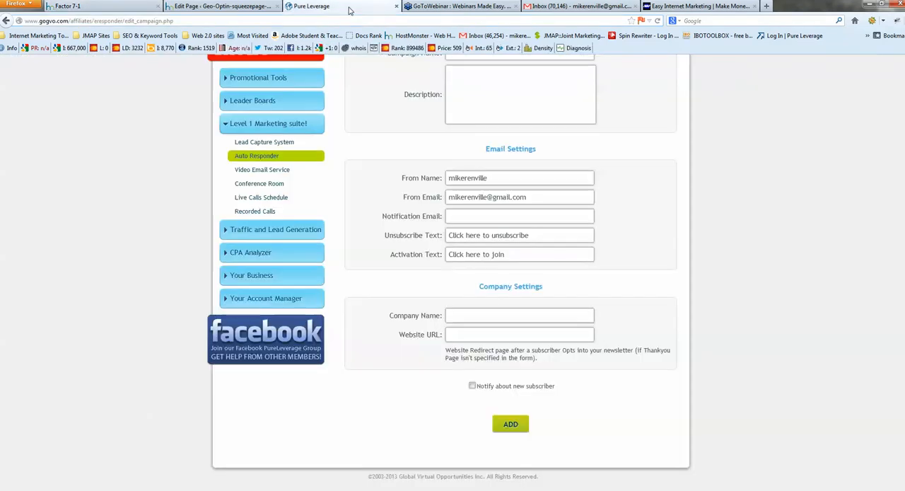
scroll(707, 273, "up", 3)
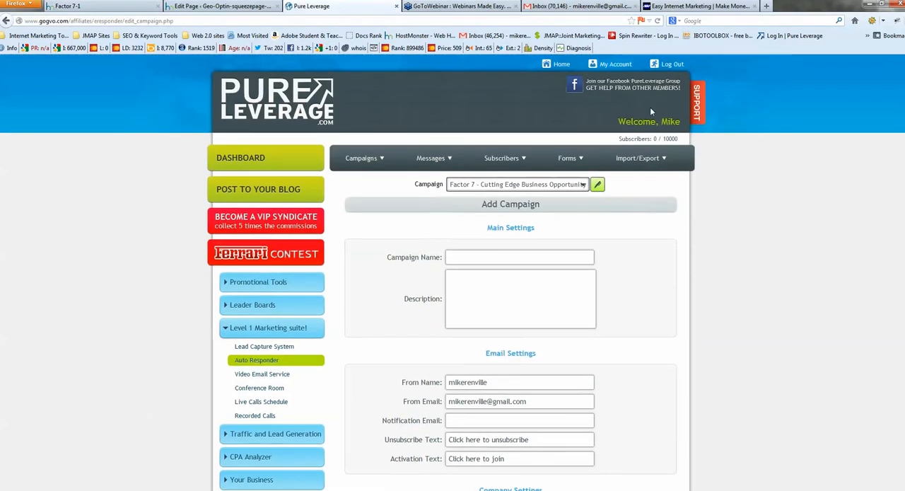
left_click(672, 65)
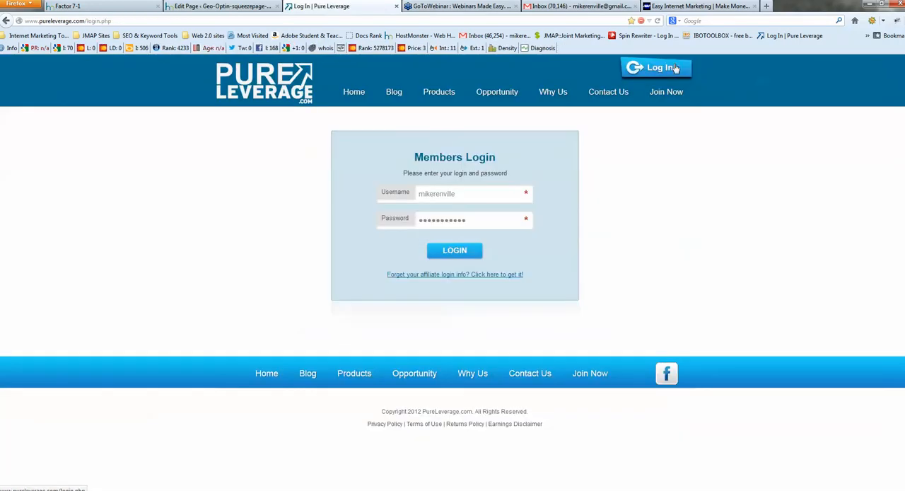
left_click(454, 251)
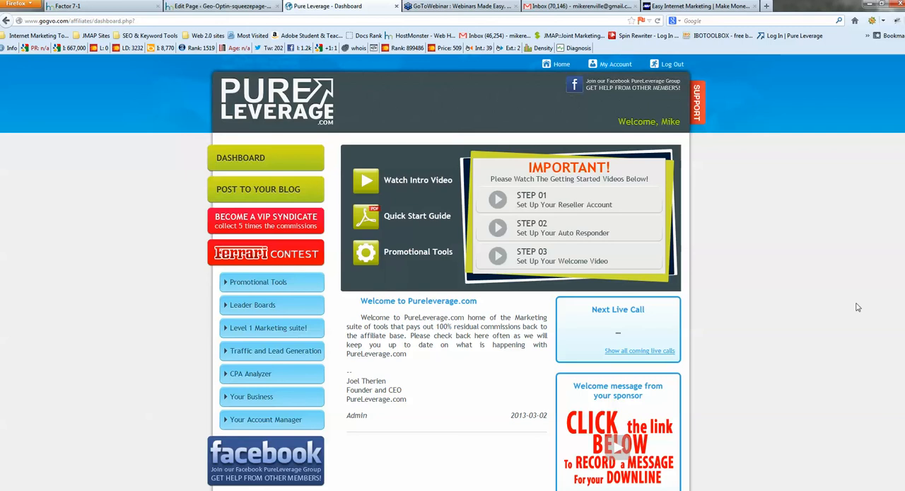
Open the Auto Responder in the Level 1 Marketing suite and start adding a new campaign
left_click(268, 329)
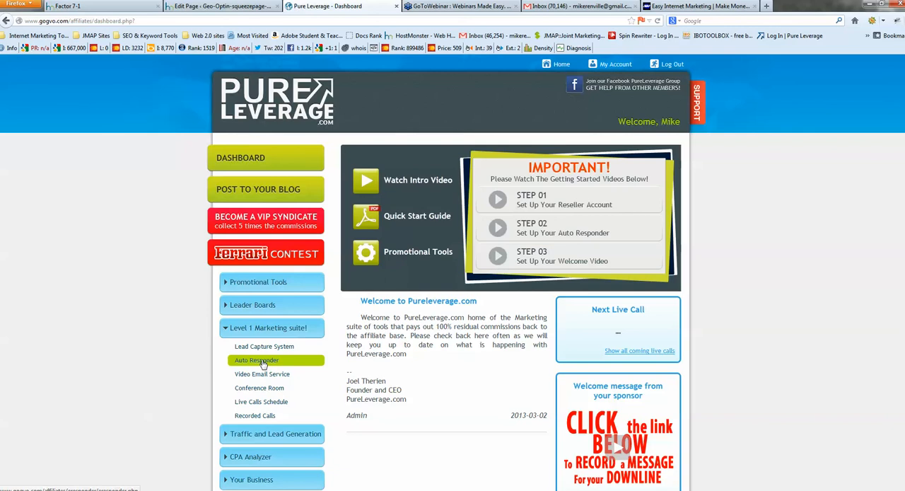
left_click(257, 360)
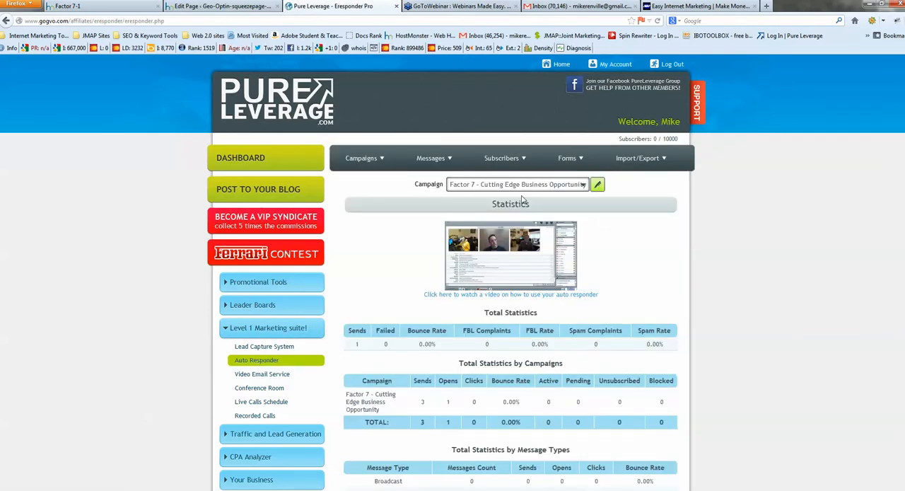
mouse_move(370, 166)
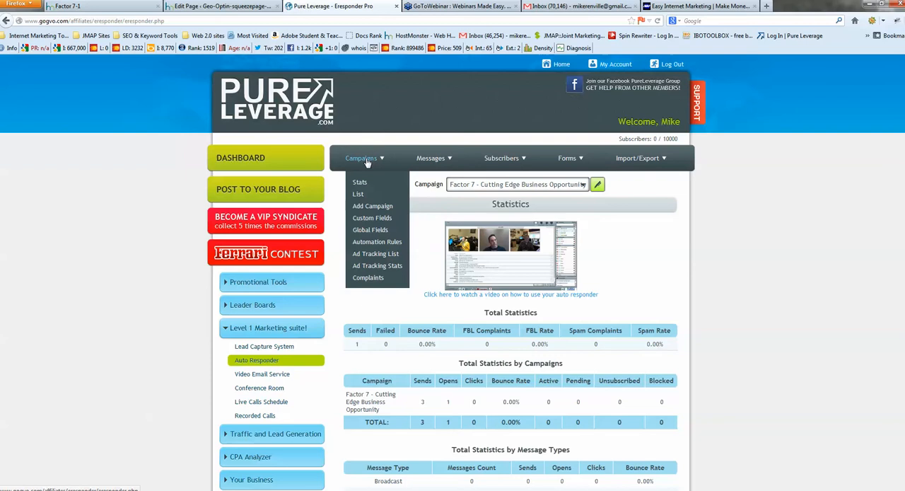
left_click(367, 206)
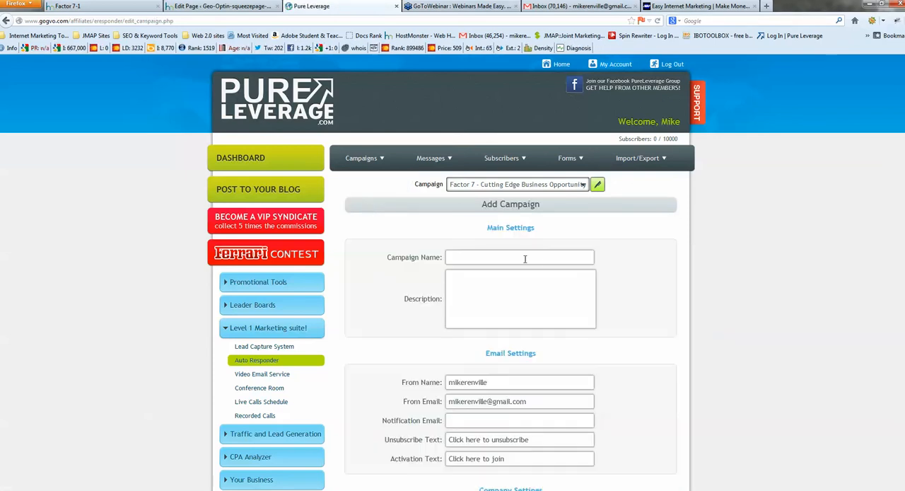
Name the new campaign "How David Beat Goliath in Internet Marketing"
scroll(546, 263, "down", 5)
scroll(594, 294, "up", 4)
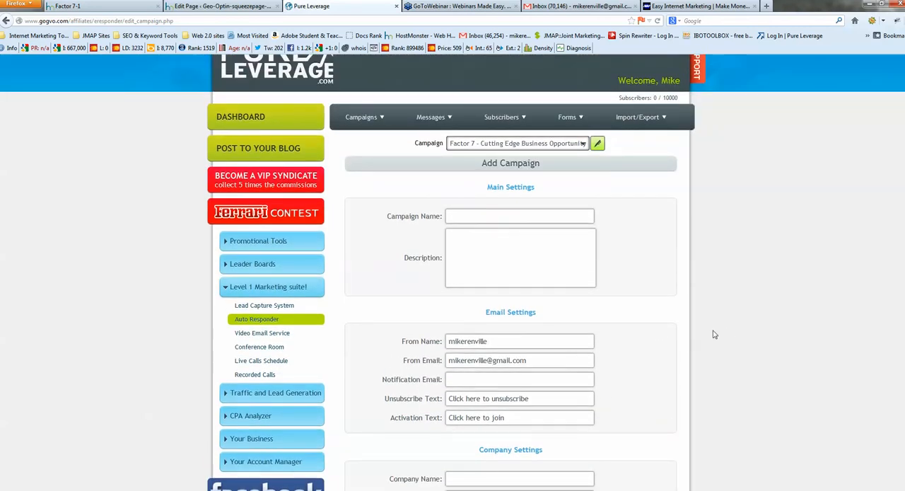
scroll(724, 334, "down", 1)
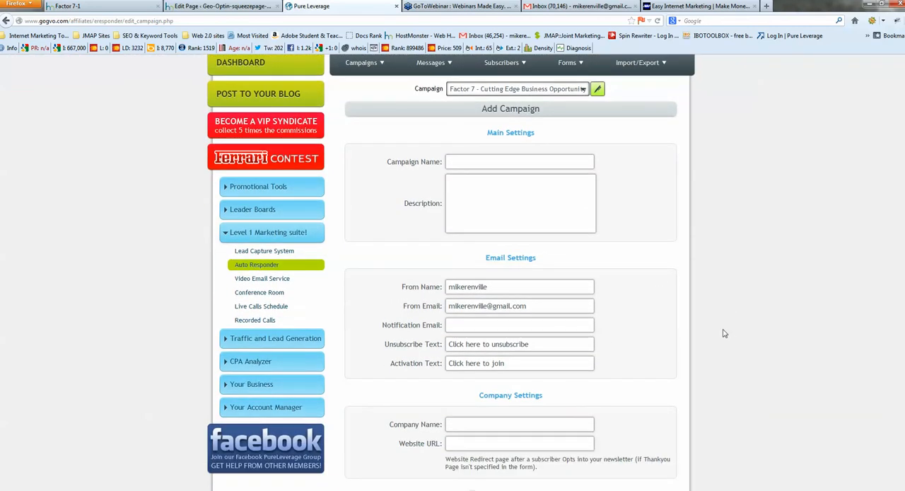
left_click(497, 160)
type("How D")
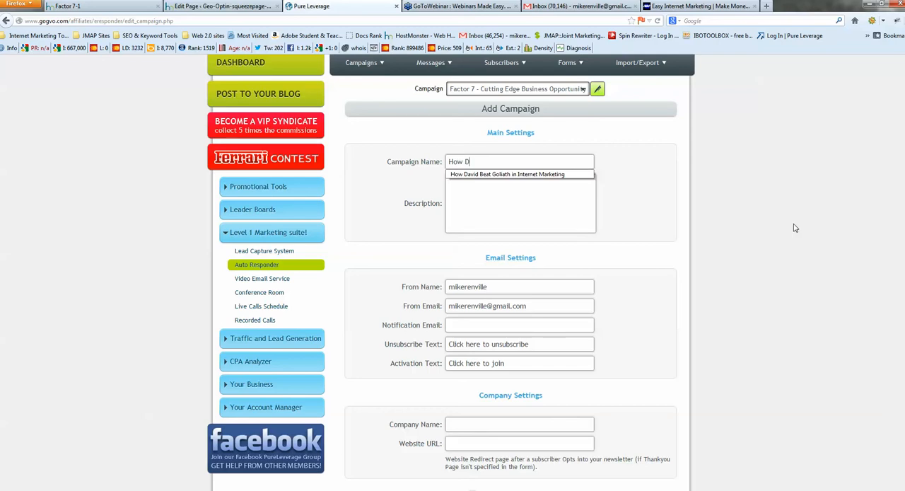
type("avid")
left_click(537, 174)
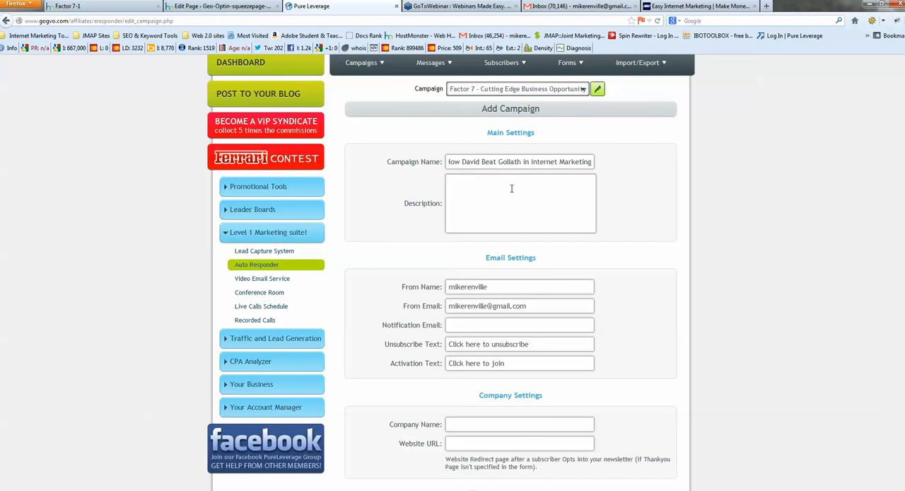
Enter the campaign description "name and email capture funnel for factor 7 jma weekly call"
type("name and email capture funnel for factor 7 j")
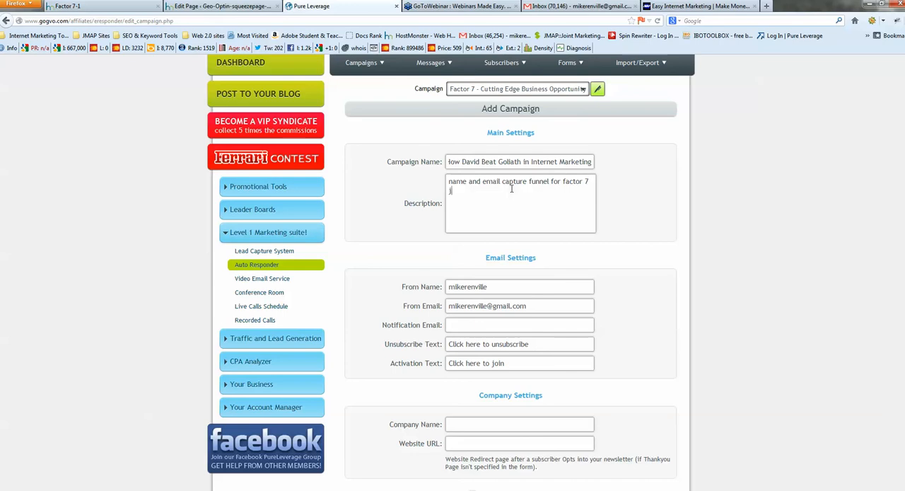
type("ma weekly call")
Replace the From Name with the sender's full name and fill in the notification email address
scroll(594, 256, "down", 1)
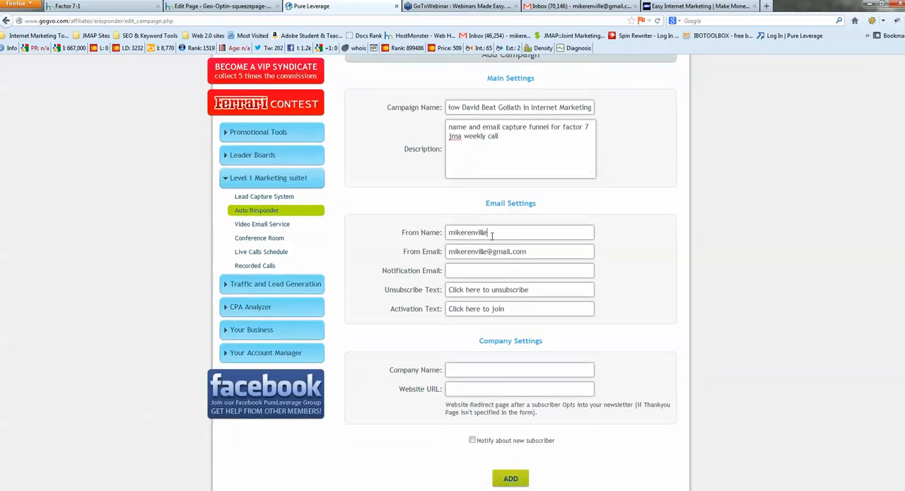
left_click_drag(492, 233, 417, 228)
type("Mike R")
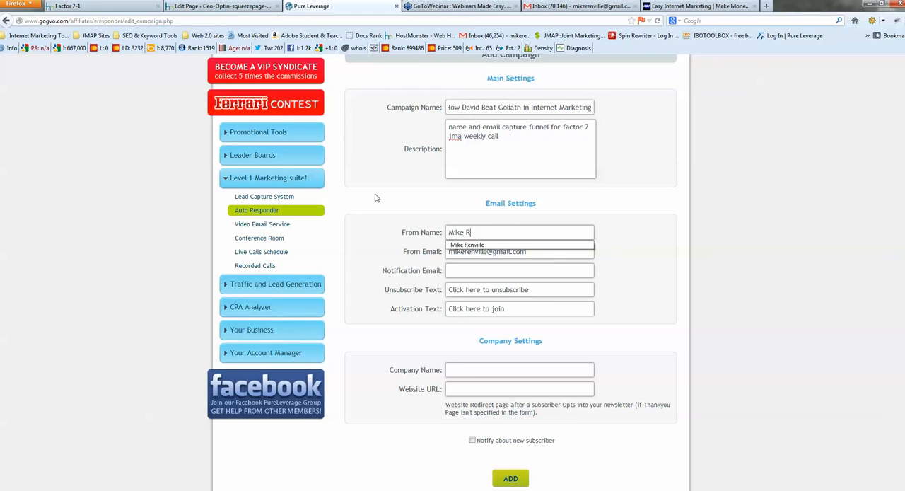
type("enville")
left_click(630, 253)
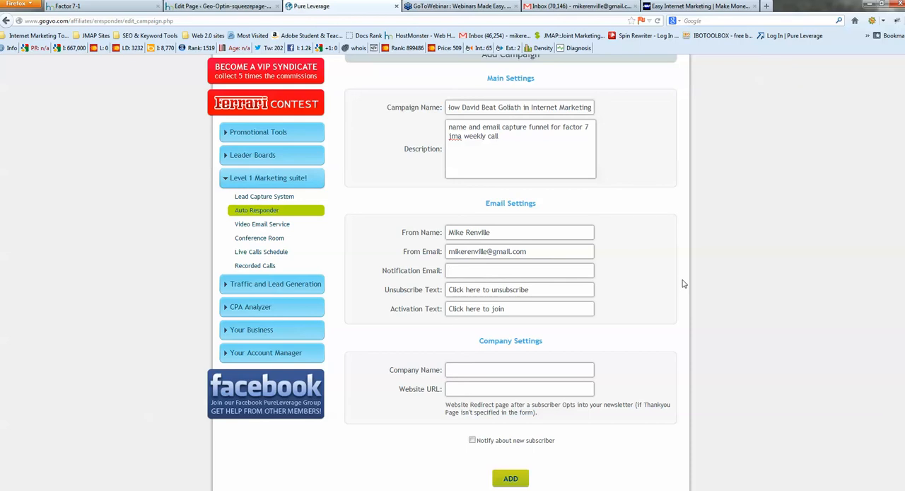
type("mike")
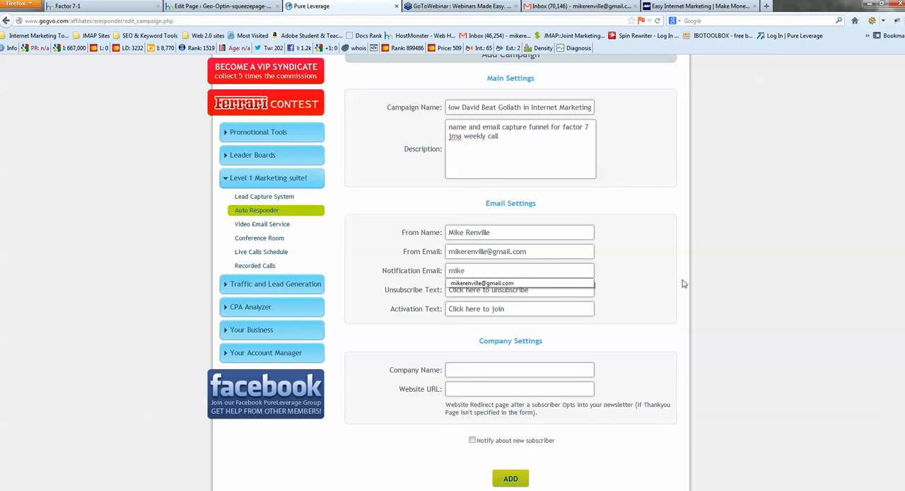
left_click(493, 284)
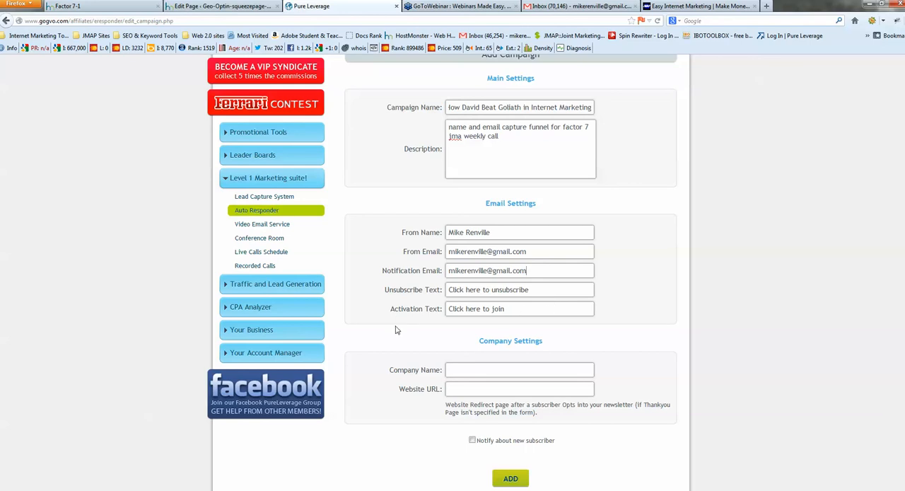
Set the company name to "Factor 7 - Joint Marketing Alliance"
scroll(605, 335, "down", 2)
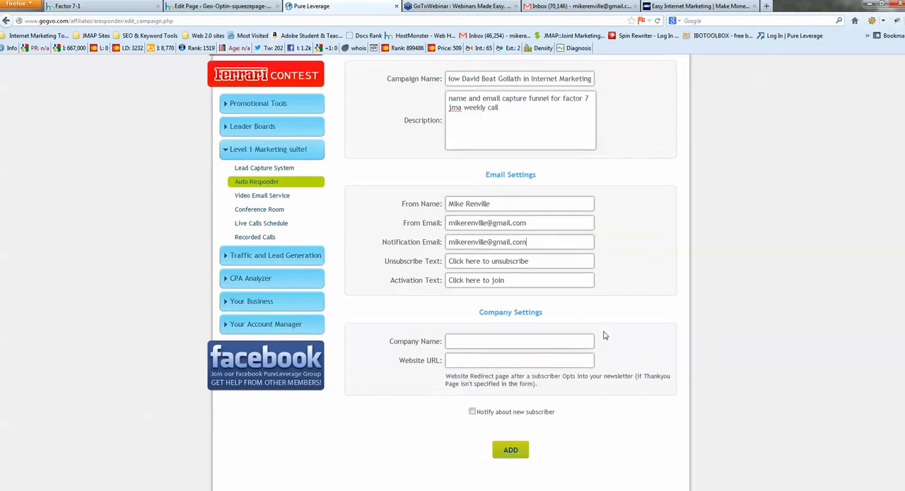
left_click(465, 316)
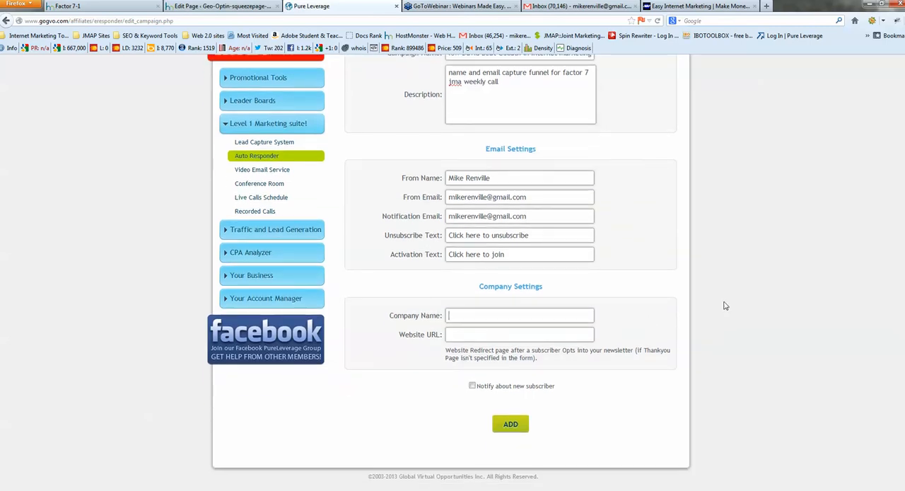
type("Fac")
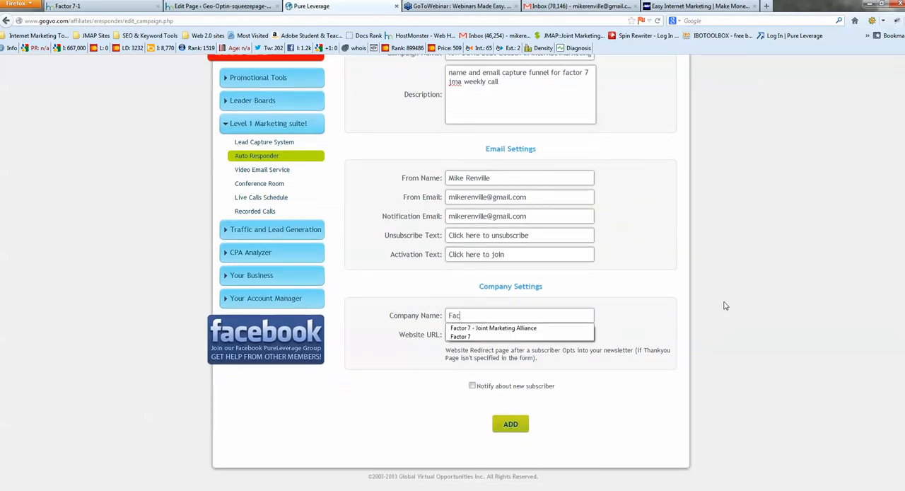
type("tor")
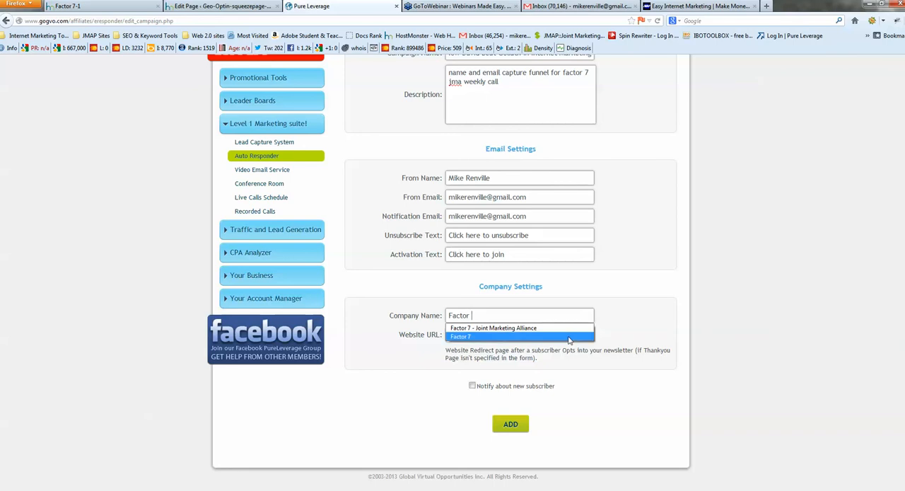
left_click(492, 328)
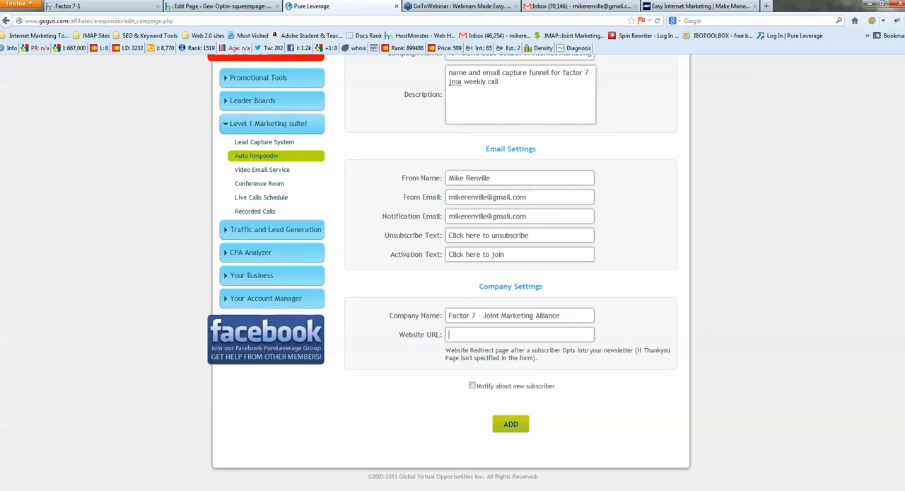
left_click(447, 9)
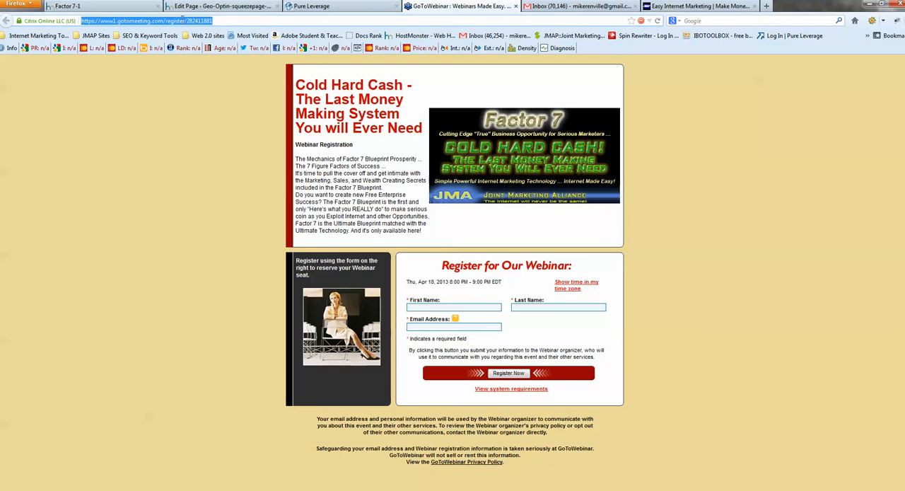
right_click(184, 21)
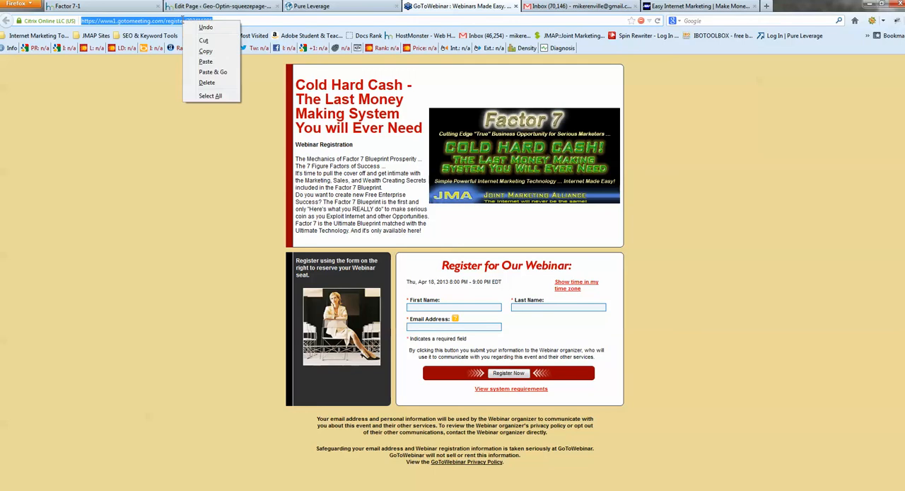
left_click(205, 52)
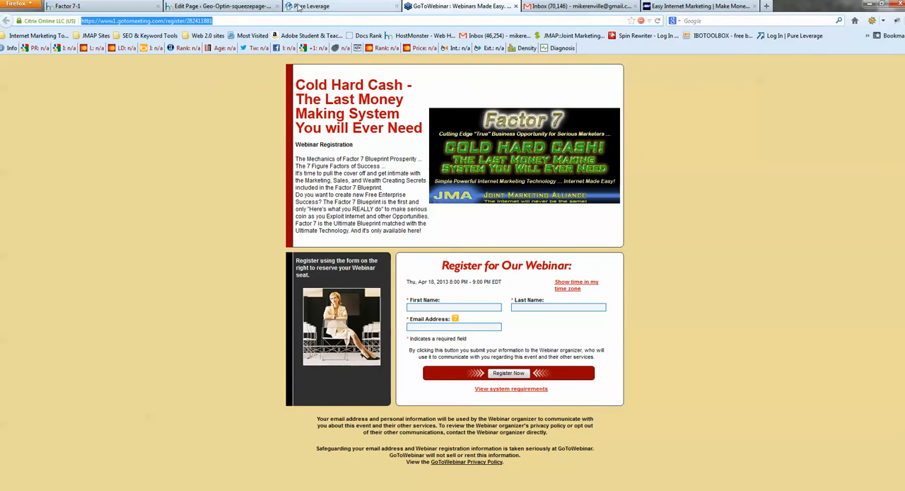
left_click(333, 7)
right_click(448, 332)
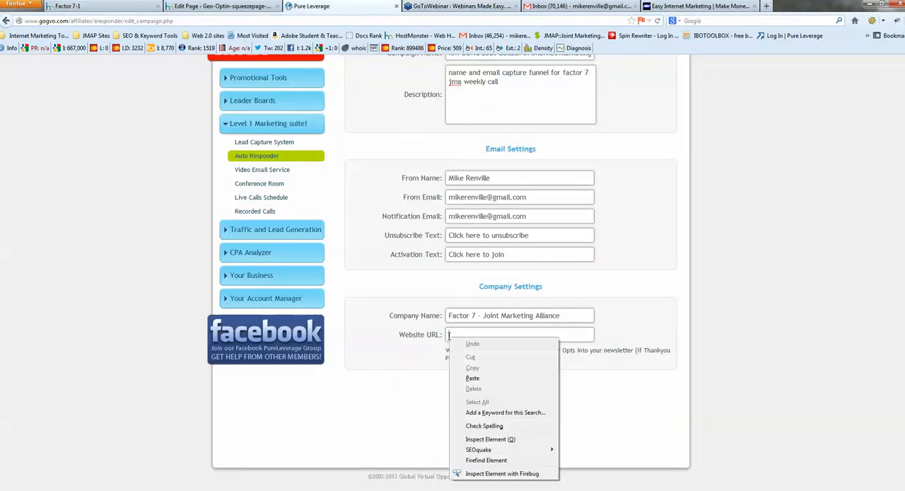
left_click(472, 382)
left_click(664, 391)
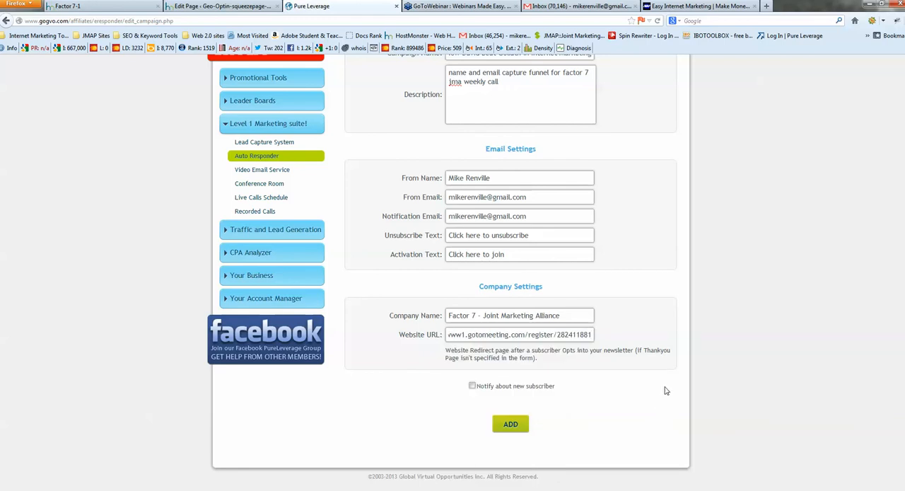
Enable notification about new subscribers and add the campaign
left_click(471, 385)
left_click(510, 424)
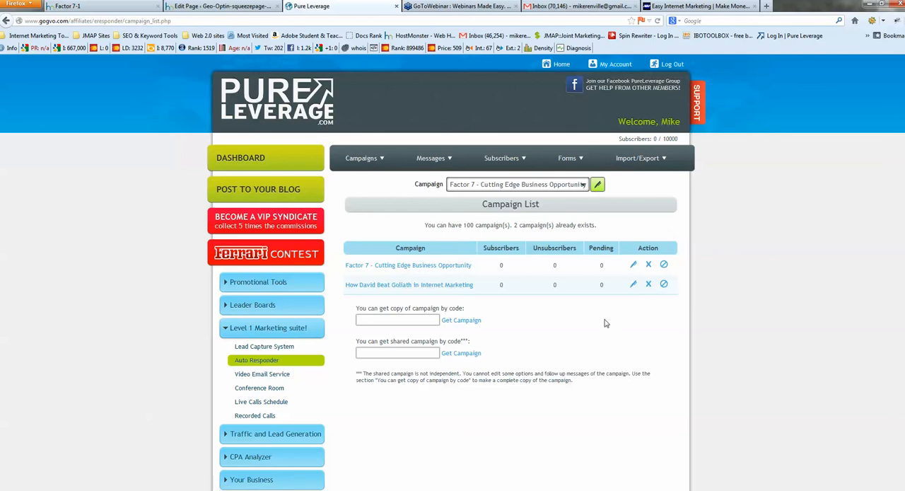
Examine the opt-in form and web address of the Factor 7-1 squeeze page
left_click(65, 9)
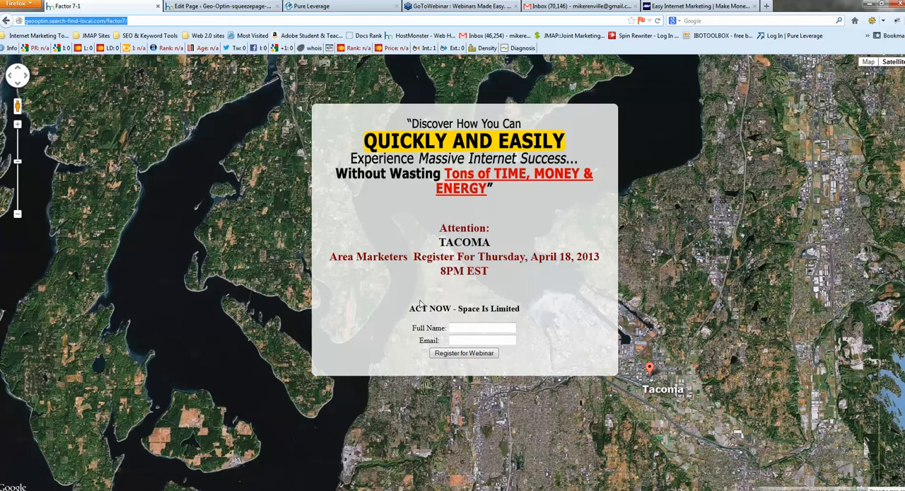
left_click(135, 21)
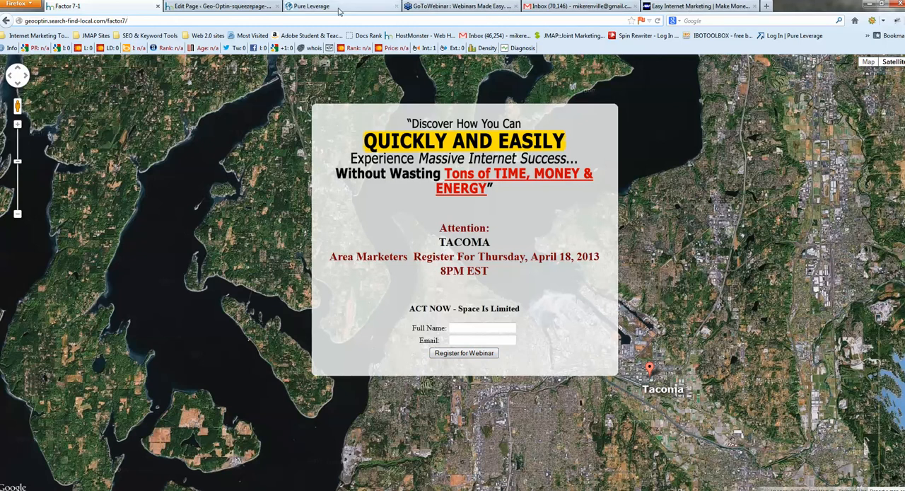
Return to the Pure Leverage auto responder and open its Form Wizard
left_click(311, 5)
mouse_move(570, 160)
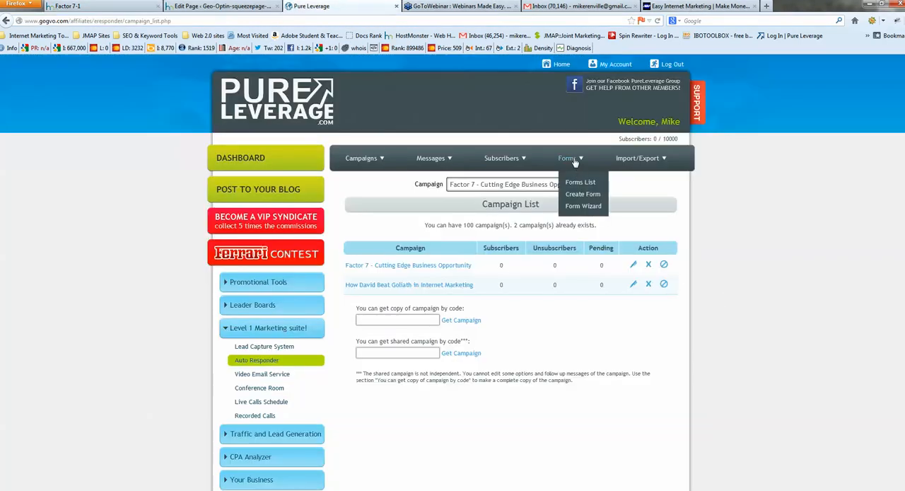
left_click(580, 207)
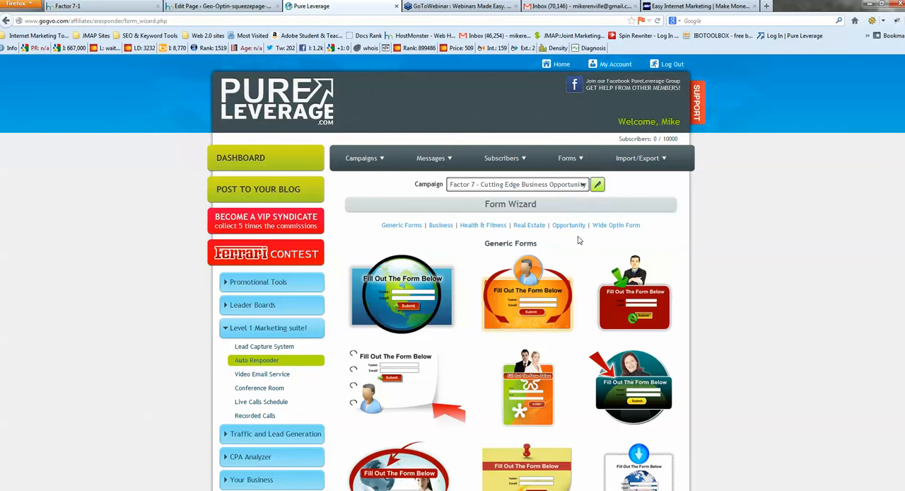
Browse the Form Wizard's generic templates and the Wide Optin Form templates
scroll(576, 240, "down", 3)
scroll(471, 257, "down", 3)
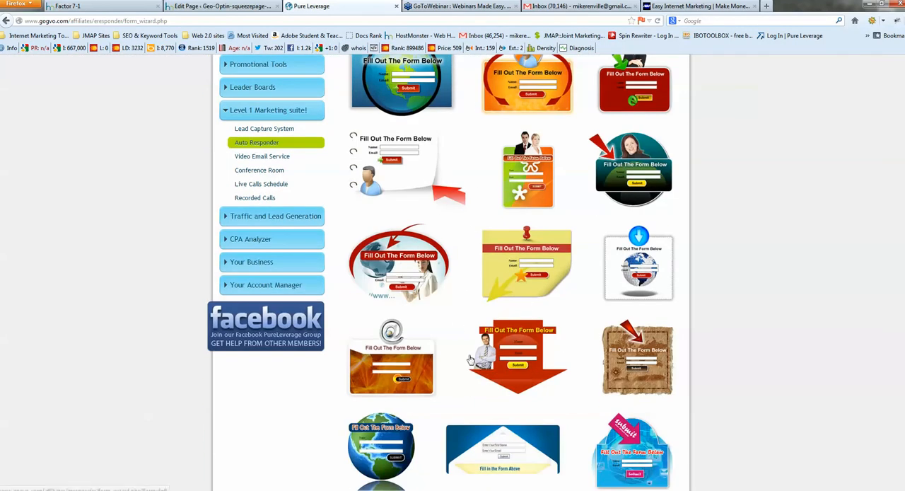
scroll(502, 313, "up", 4)
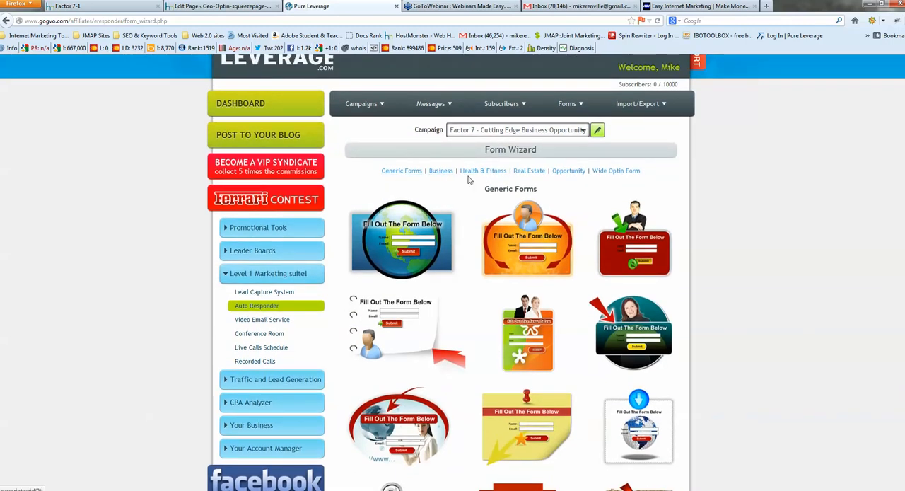
left_click(623, 171)
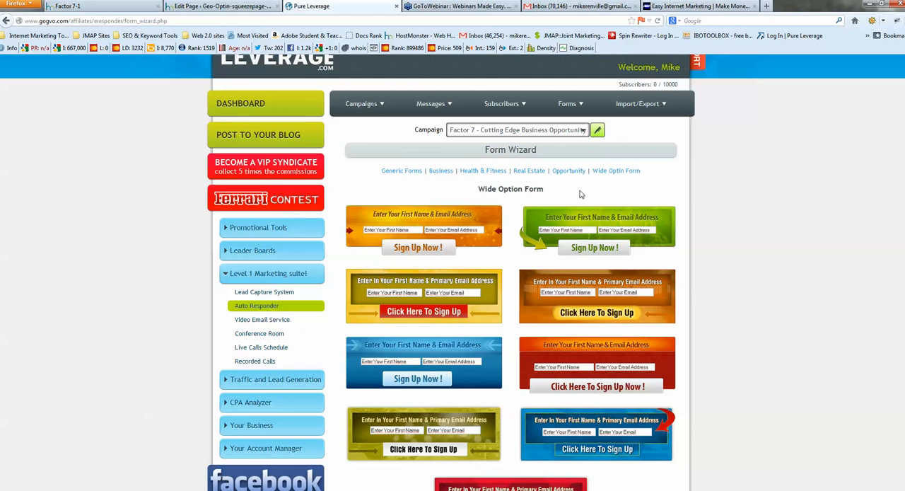
Start a new form for the Factor 7 campaign and name it Training Video
mouse_move(569, 107)
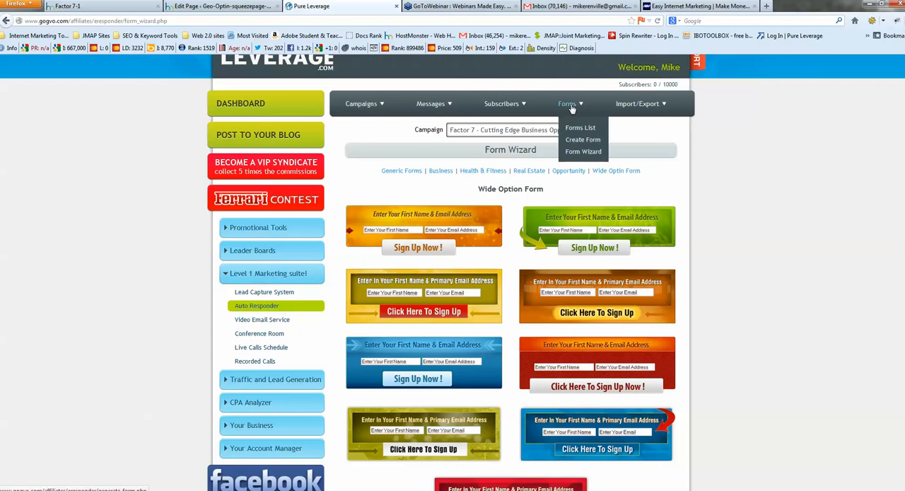
left_click(578, 144)
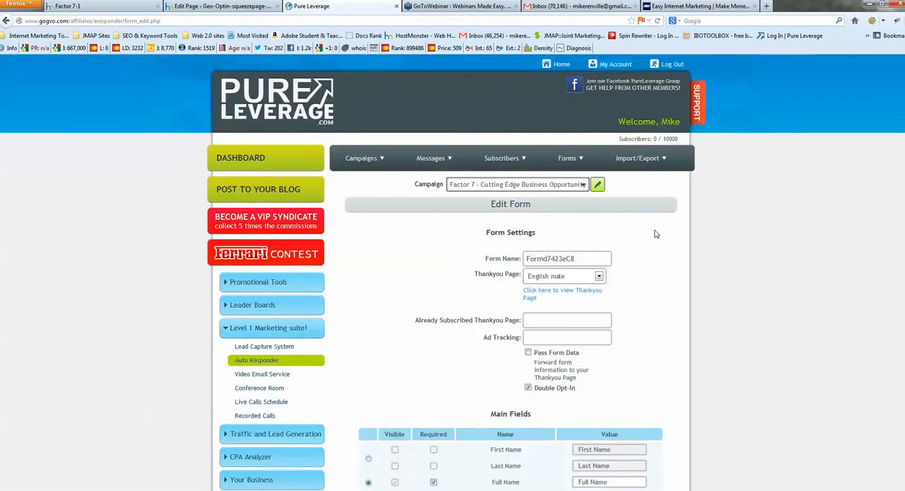
scroll(675, 244, "down", 1)
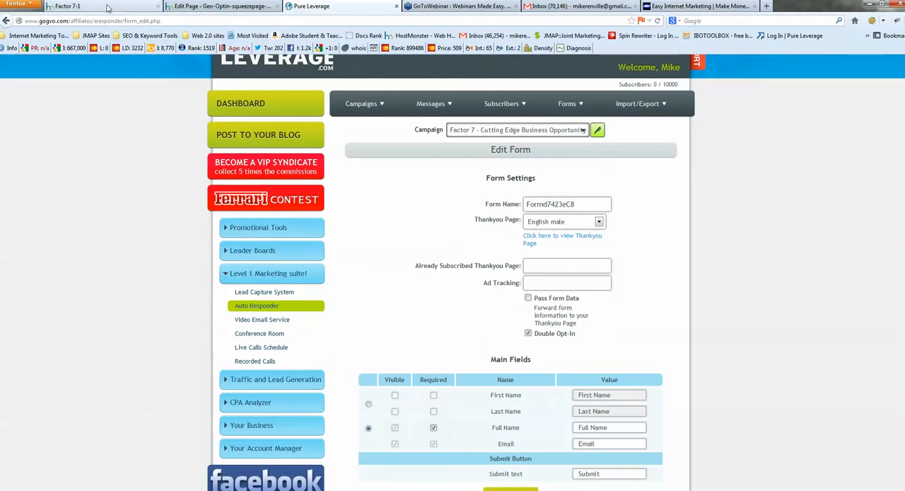
left_click(71, 5)
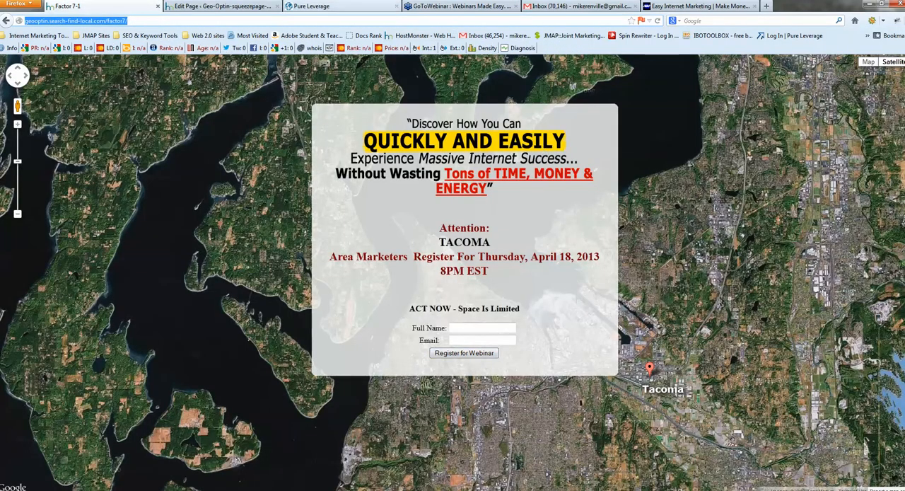
left_click(348, 7)
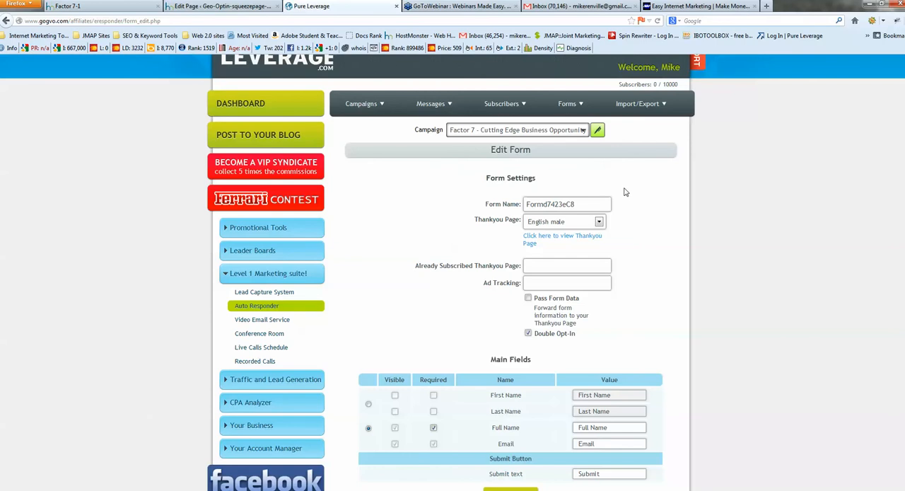
left_click_drag(589, 205, 500, 203)
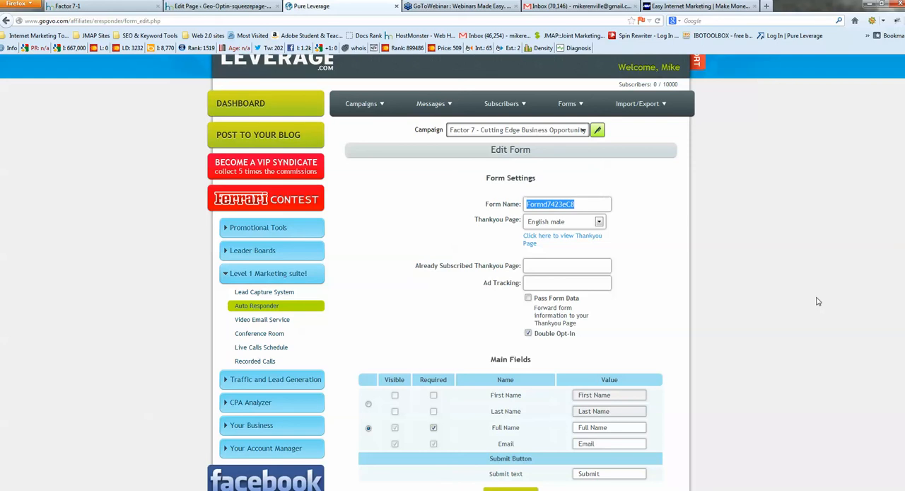
type("TRaining vi")
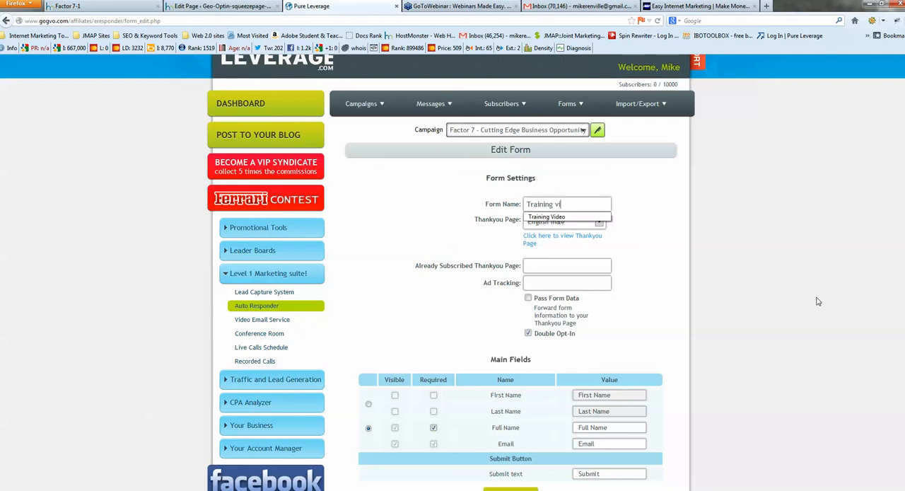
type("deo")
left_click(561, 217)
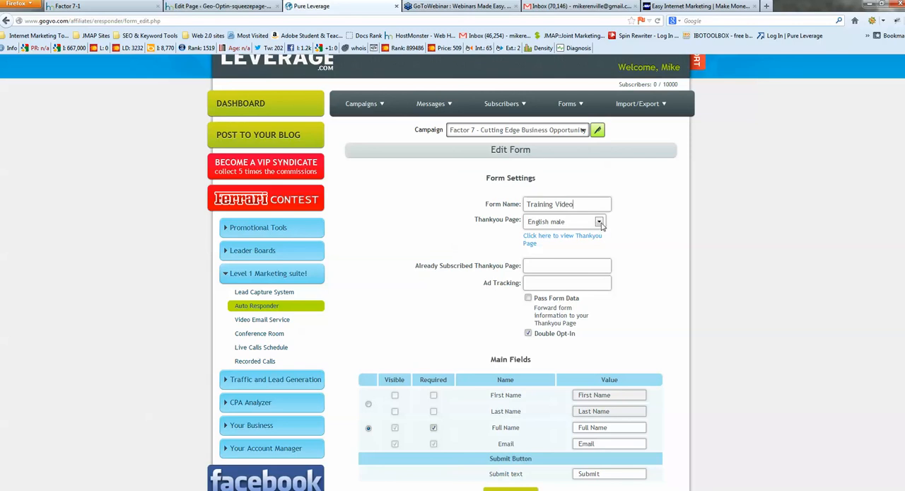
Preview the default thank-you page and set the form's Thankyou Page to English female
left_click(600, 223)
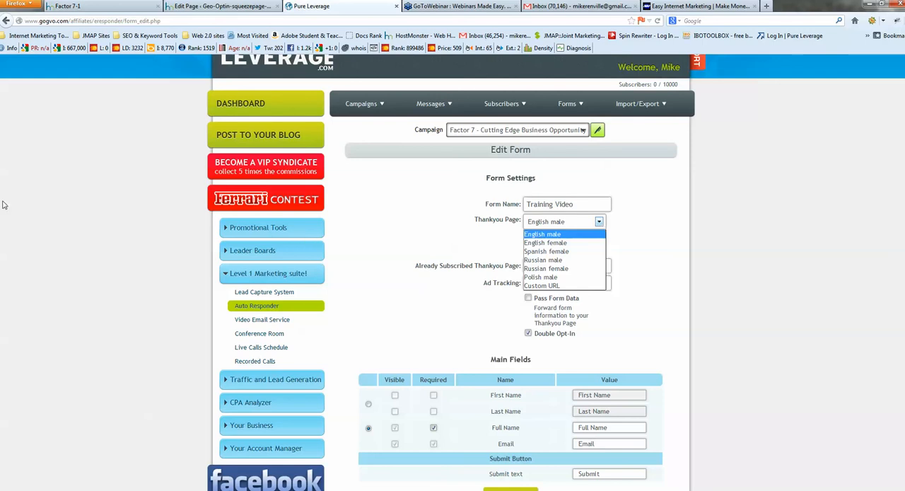
key("Escape")
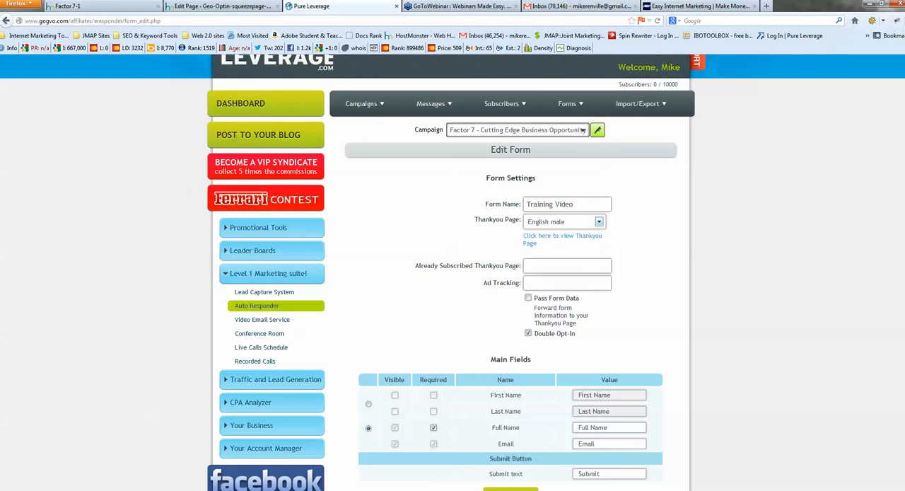
left_click_drag(0, 210, 345, 116)
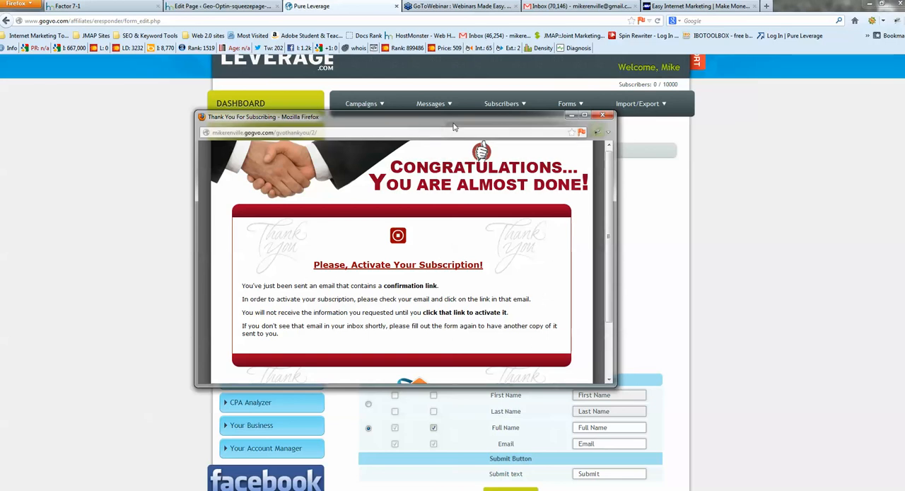
left_click_drag(444, 120, 0, 144)
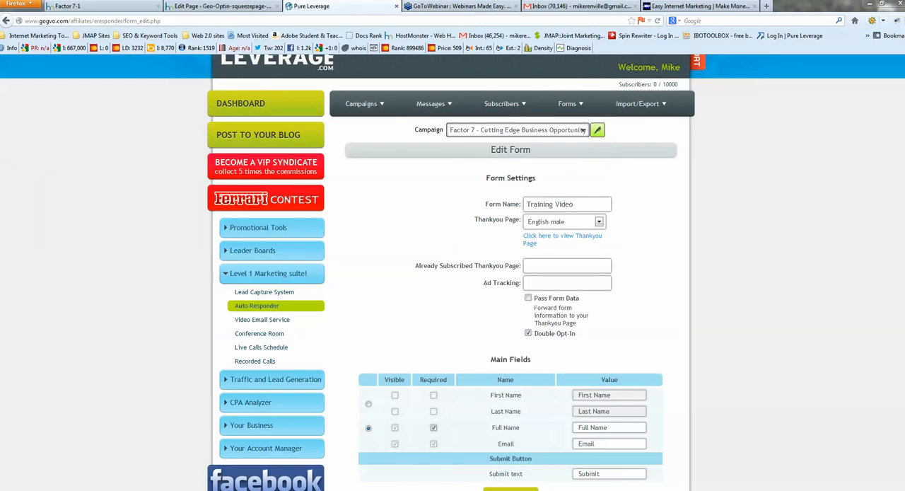
left_click(599, 222)
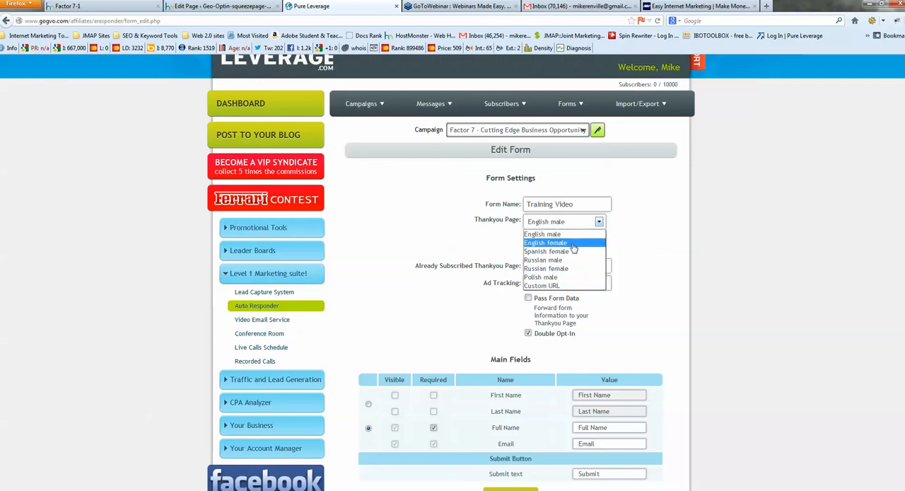
left_click(574, 244)
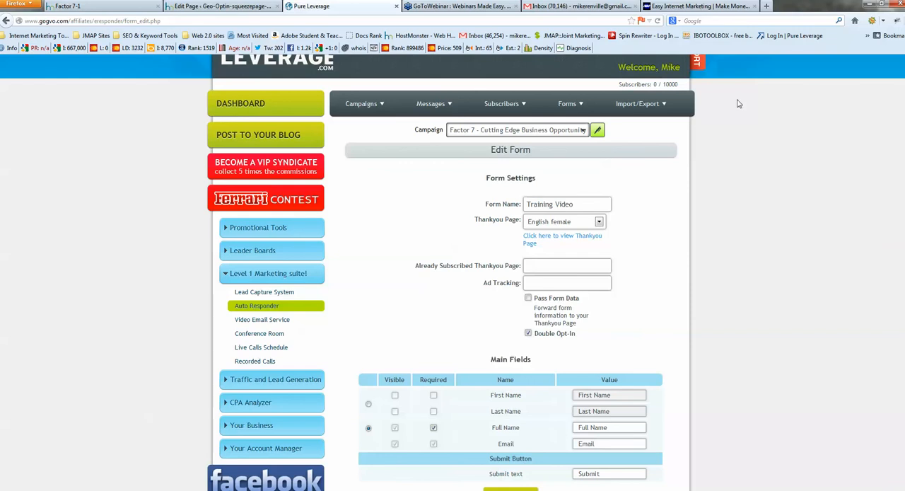
left_click(695, 8)
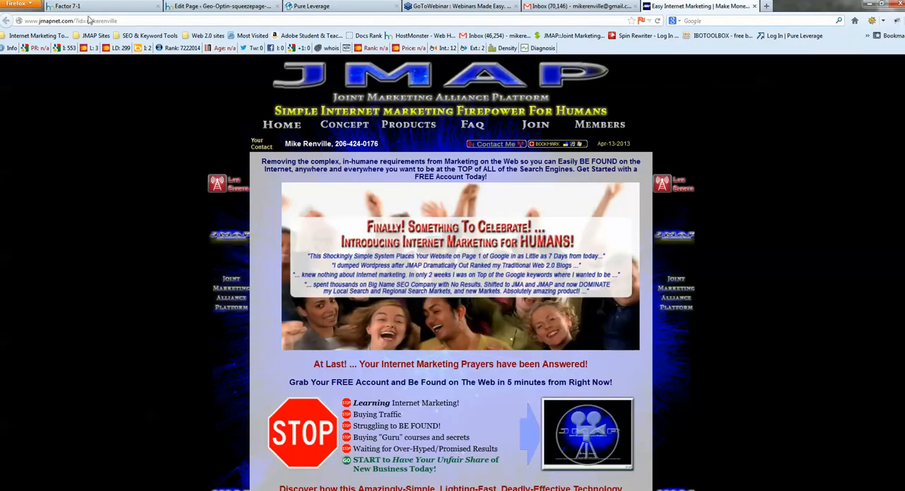
left_click(127, 22)
right_click(65, 22)
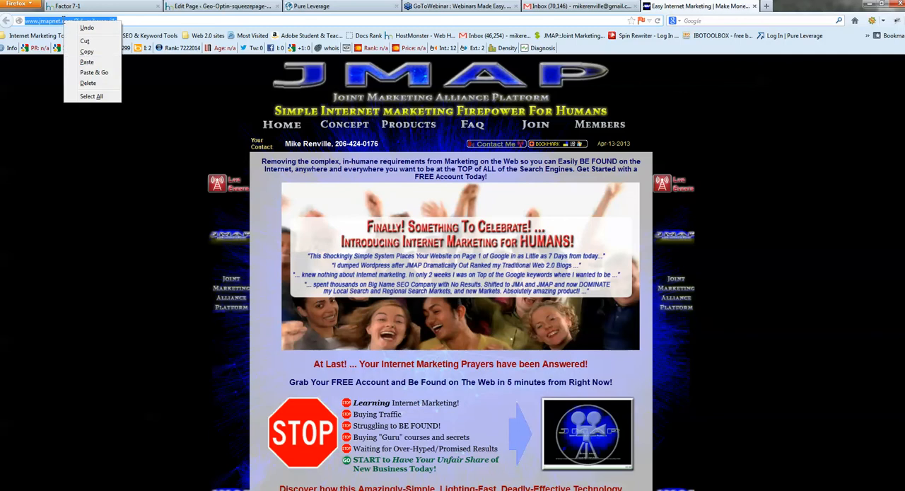
left_click(86, 54)
left_click(312, 6)
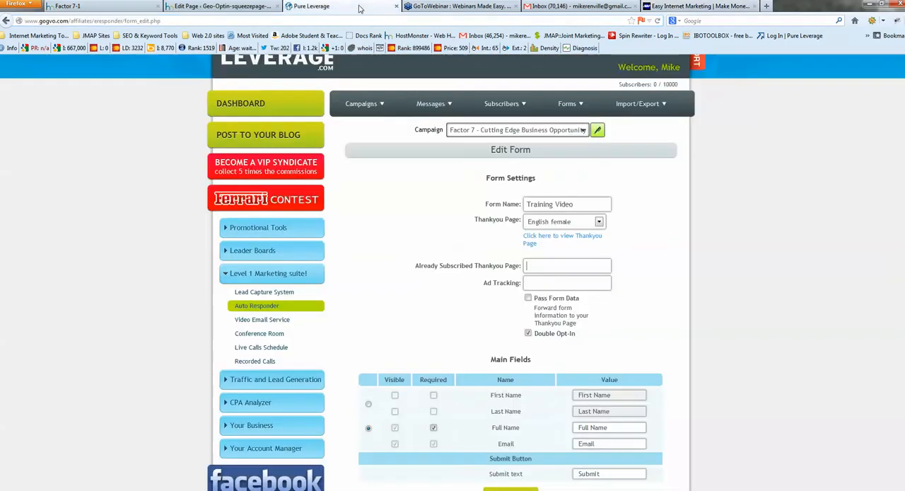
right_click(532, 268)
left_click(562, 313)
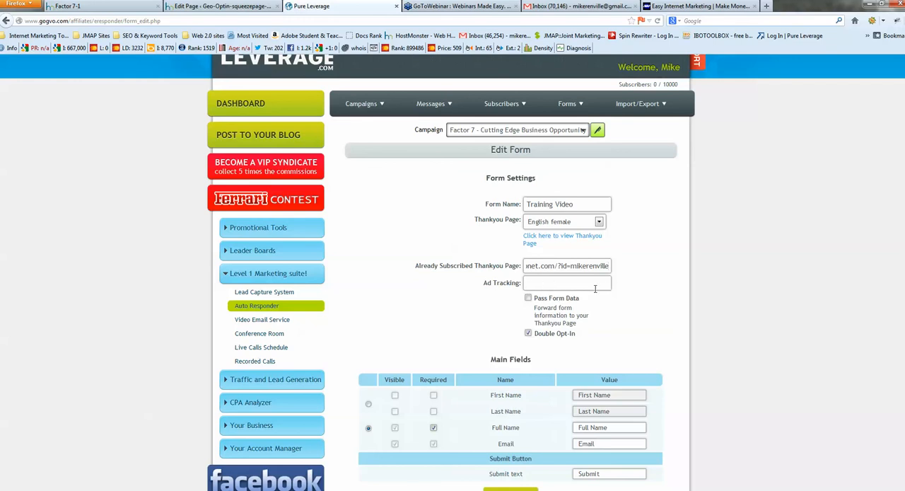
Try the Pass Form Data option and the separate first and last name fields, restoring the required Full Name field
scroll(625, 302, "down", 2)
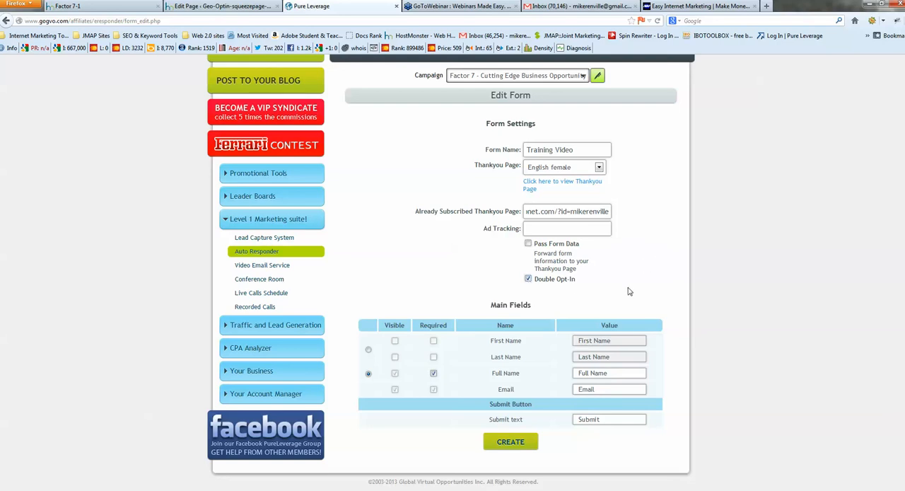
left_click(527, 244)
left_click(528, 244)
scroll(601, 280, "down", 1)
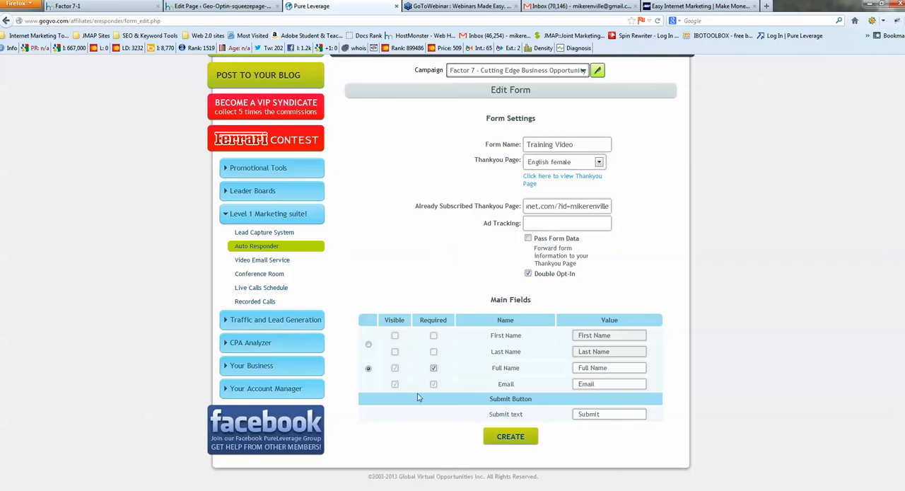
left_click(368, 345)
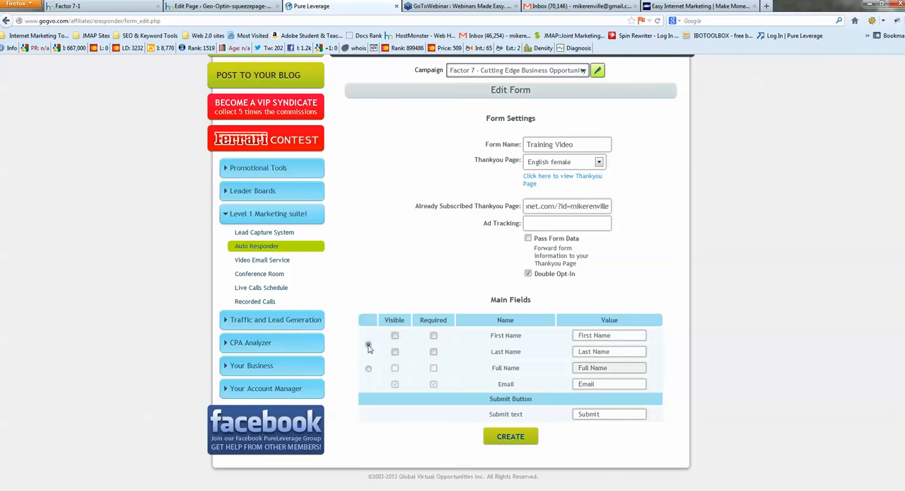
left_click(368, 370)
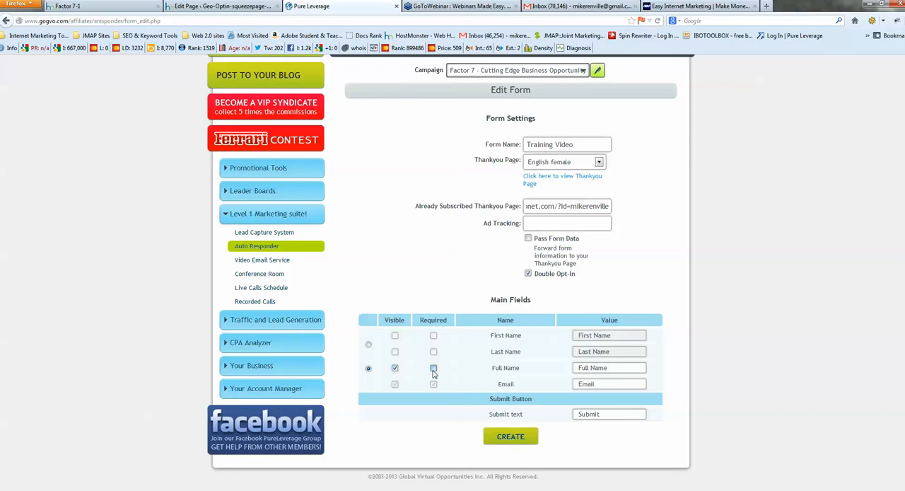
left_click(434, 368)
Check the squeeze page's button wording, set the form's submit text to Register for Webinar and create the form
key("ctrl+shift+Tab")
key("ctrl+shift+Tab")
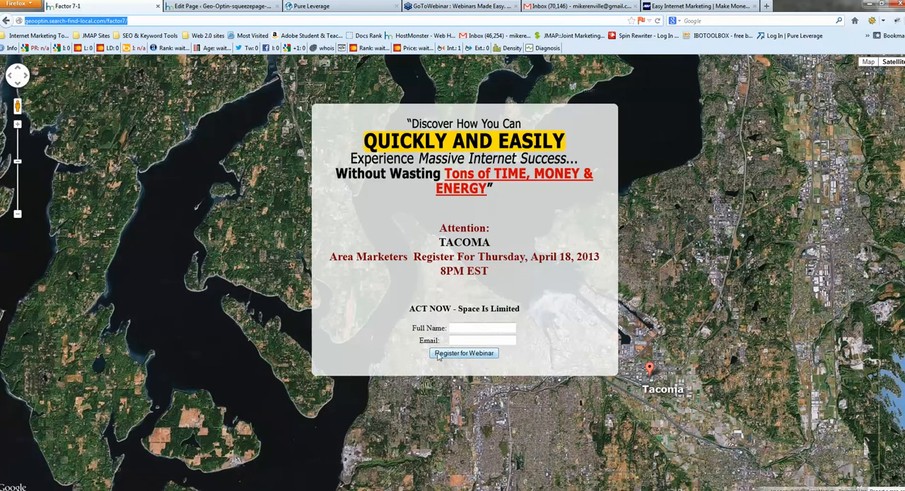
left_click(328, 9)
left_click_drag(616, 414, 575, 414)
type("Register")
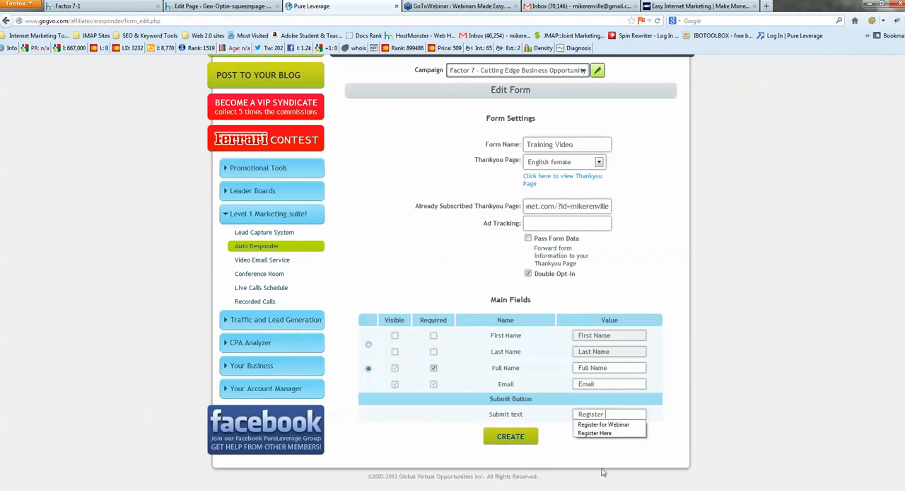
type(" for Webinar")
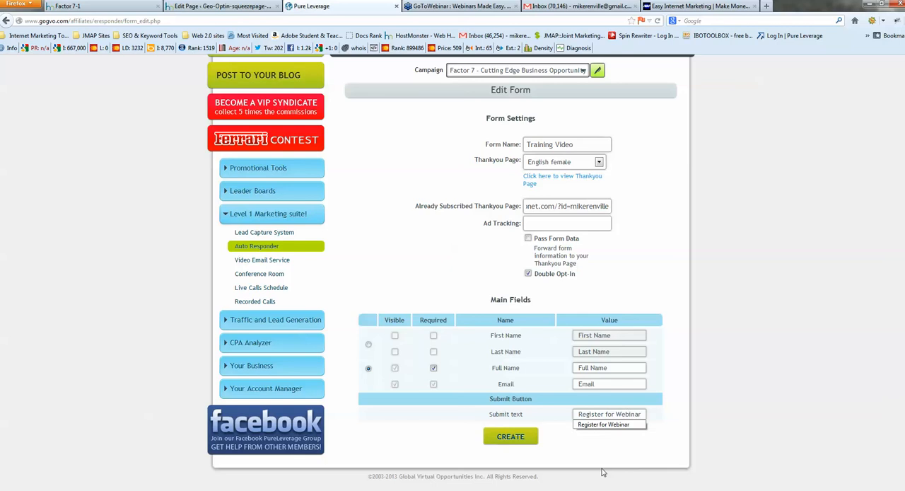
left_click(511, 437)
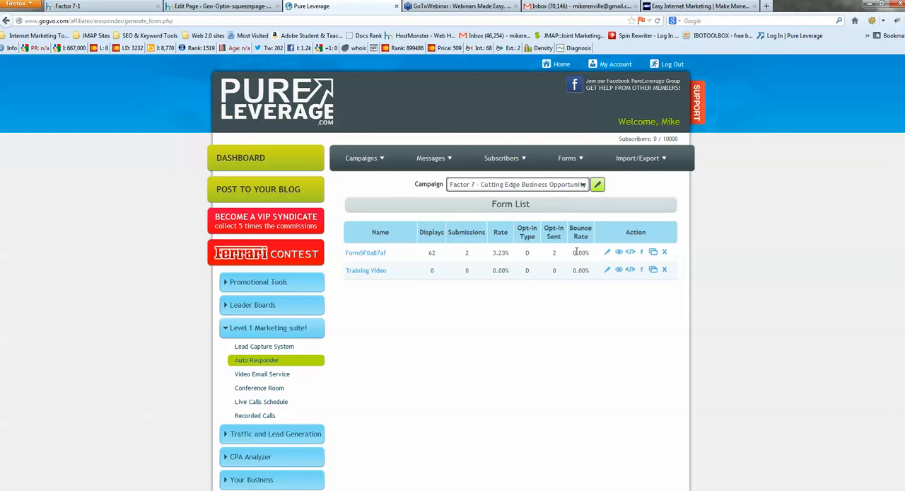
Preview the Training Video form and copy its complete HTML code
left_click(619, 274)
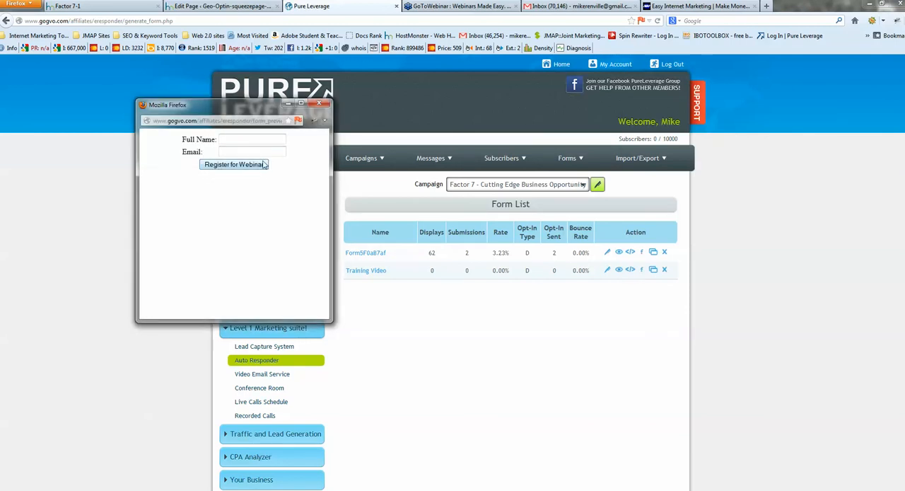
left_click(324, 104)
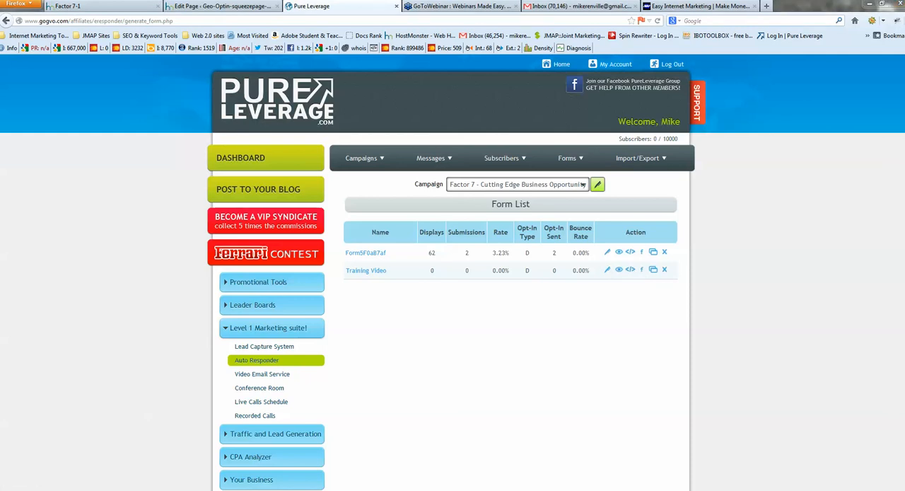
left_click_drag(324, 95, 240, 82)
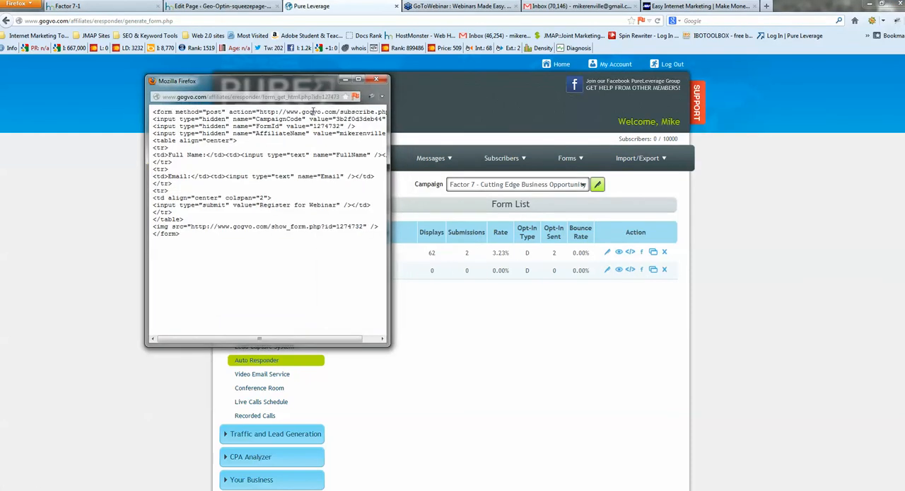
left_click_drag(390, 115, 683, 116)
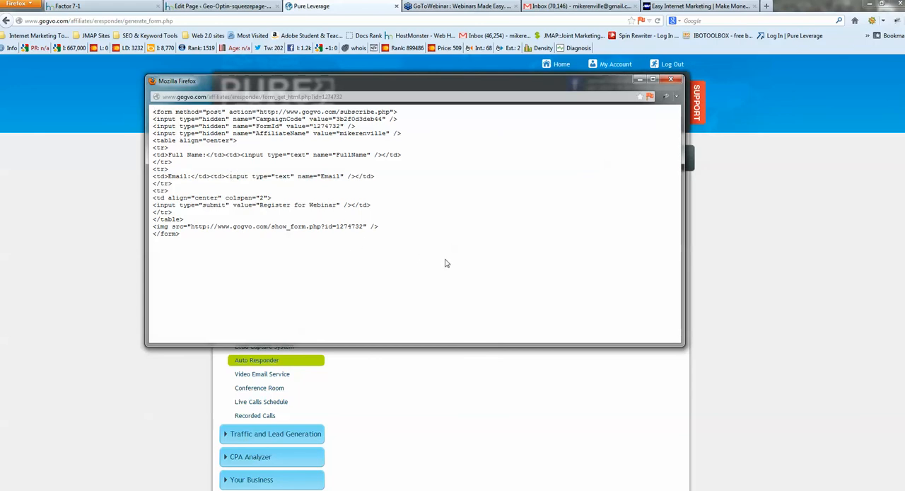
left_click_drag(151, 113, 336, 271)
right_click(195, 126)
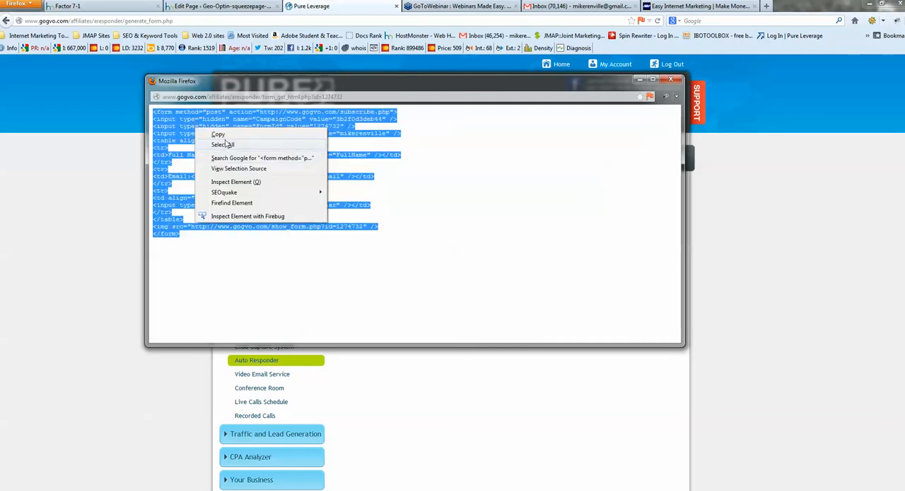
left_click(214, 129)
left_click(640, 79)
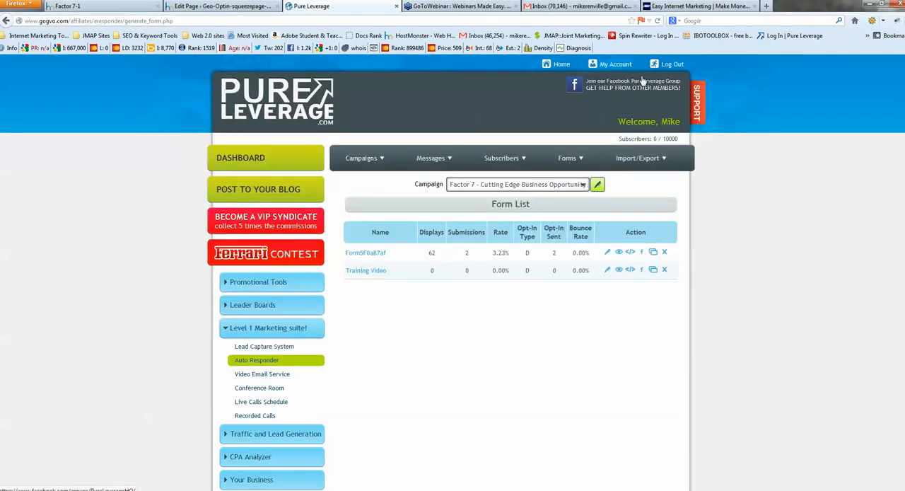
Switch to the squeeze page's WordPress editor and review its GEOptin settings from the header line down to the callout messages
left_click(218, 7)
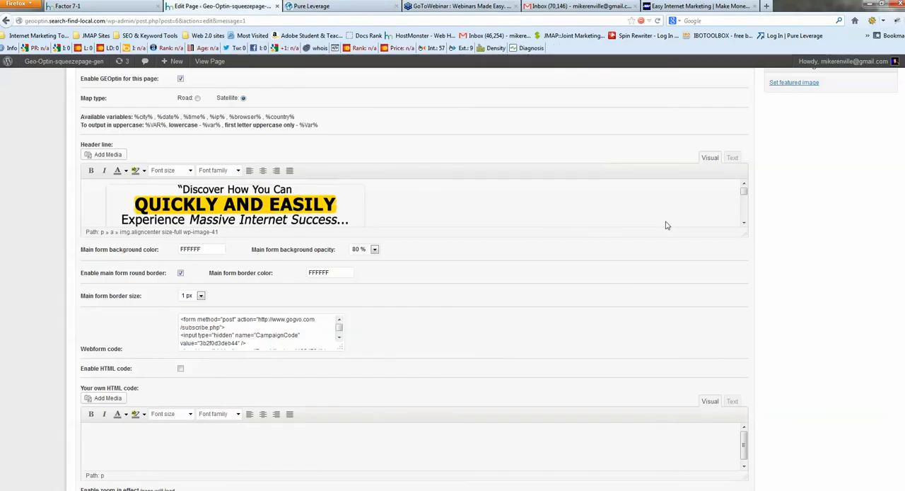
scroll(667, 222, "down", 2)
scroll(785, 273, "down", 5)
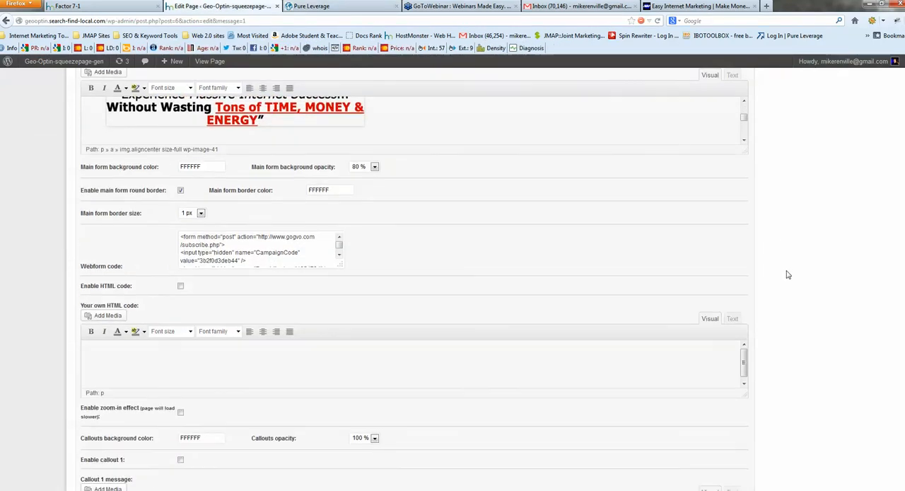
scroll(788, 274, "down", 1)
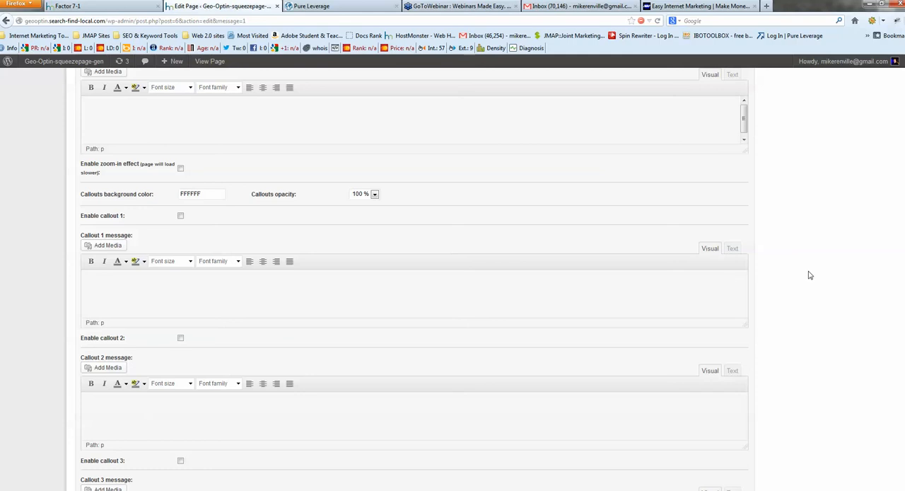
scroll(808, 275, "up", 6)
scroll(778, 274, "up", 3)
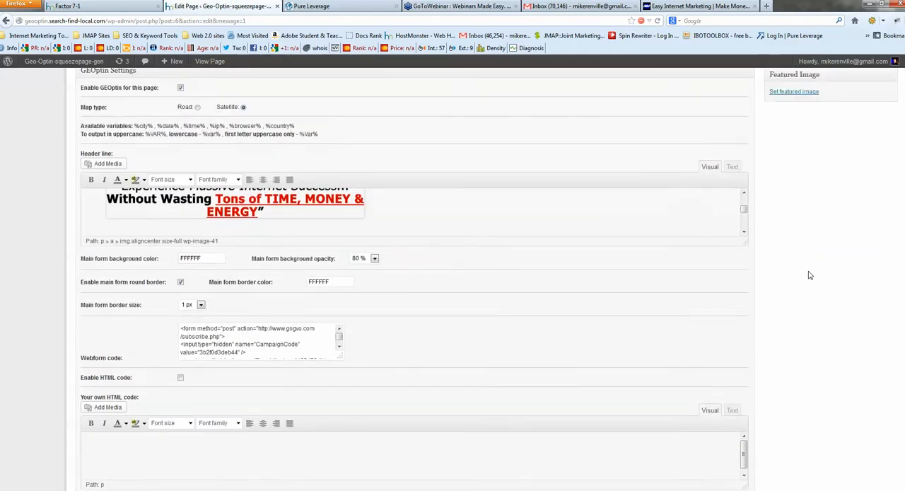
scroll(562, 271, "up", 4)
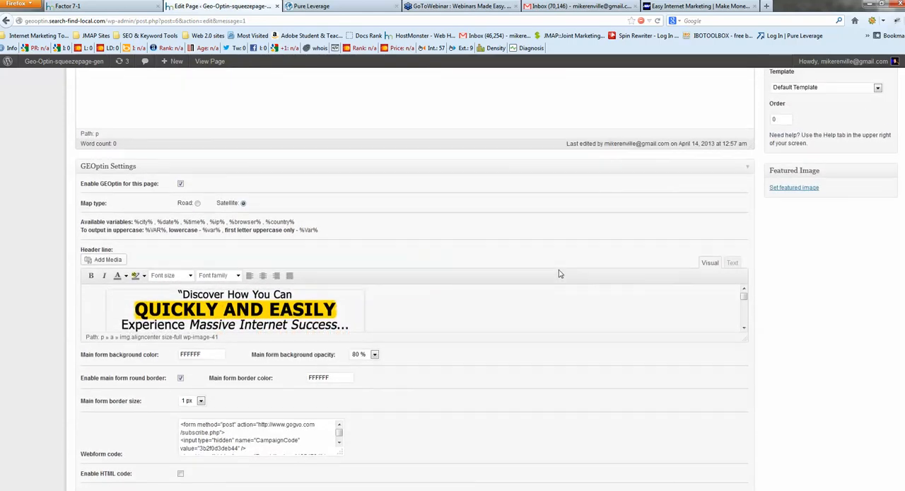
Examine the header line's webinar text and the Webform code box that holds the auto responder form code
scroll(525, 320, "down", 1)
scroll(525, 319, "down", 5)
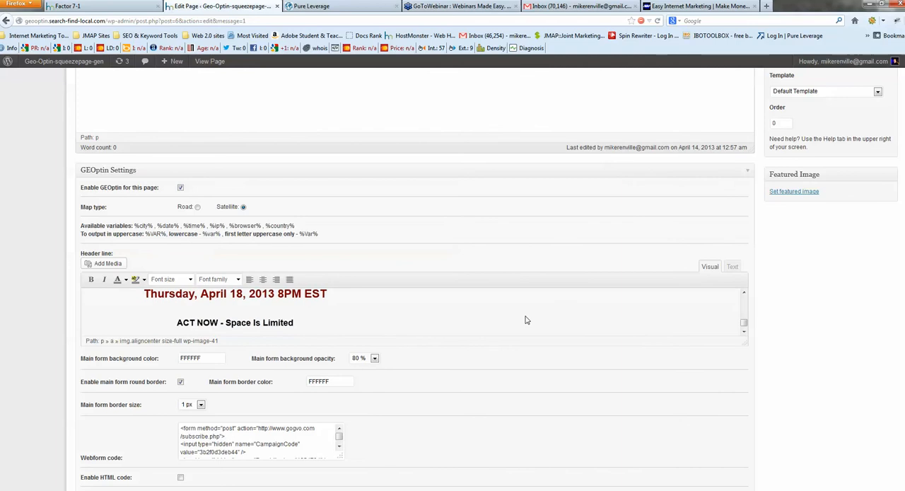
scroll(525, 319, "down", 1)
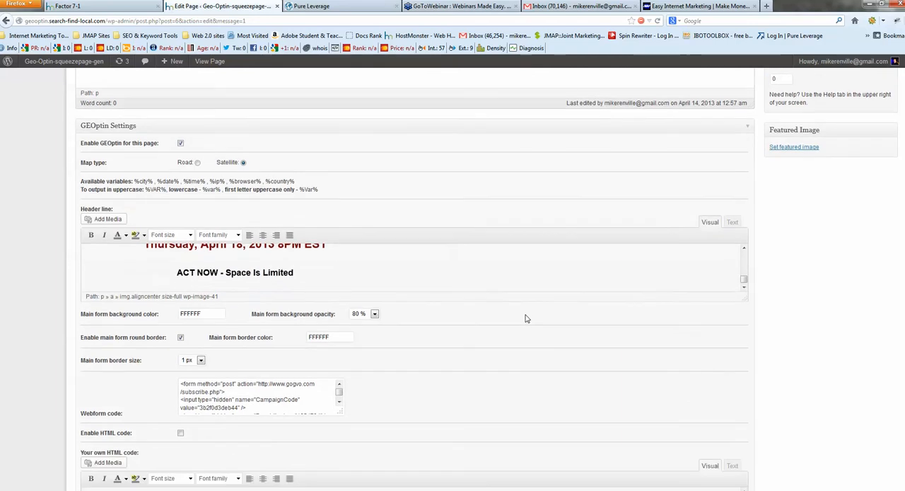
scroll(454, 260, "down", 1)
scroll(455, 260, "down", 2)
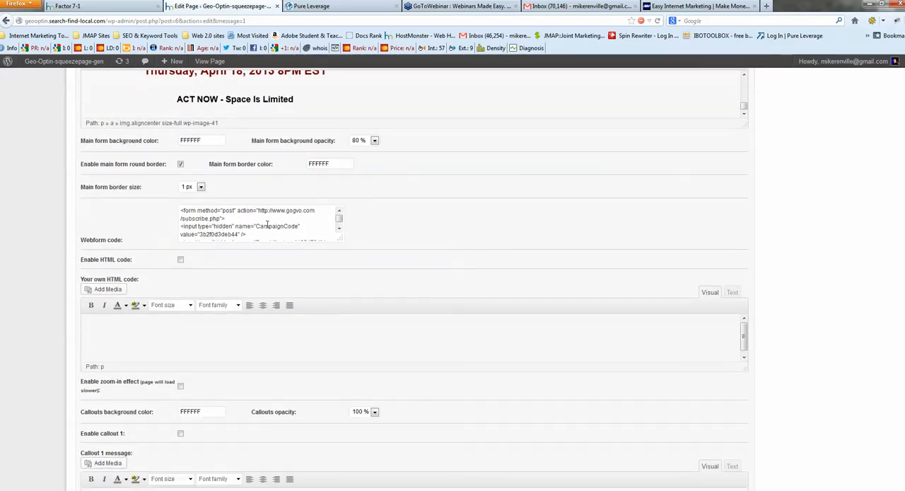
left_click(339, 219)
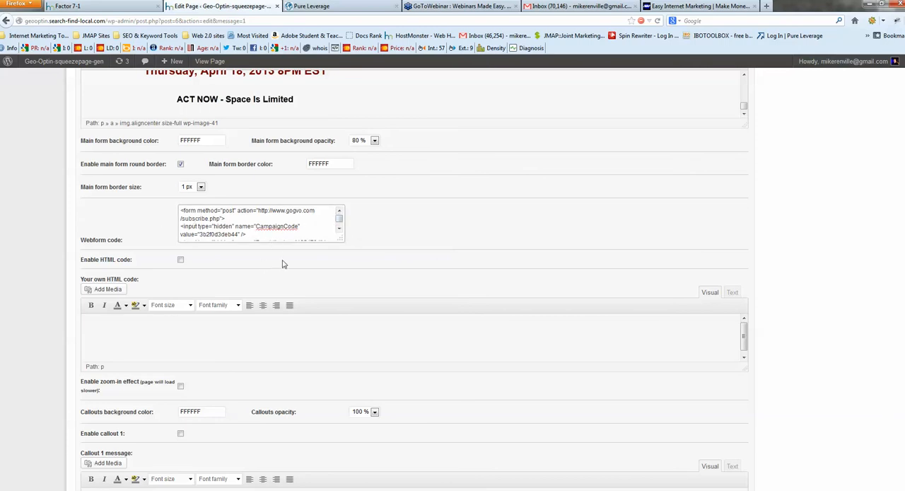
scroll(525, 241, "up", 4)
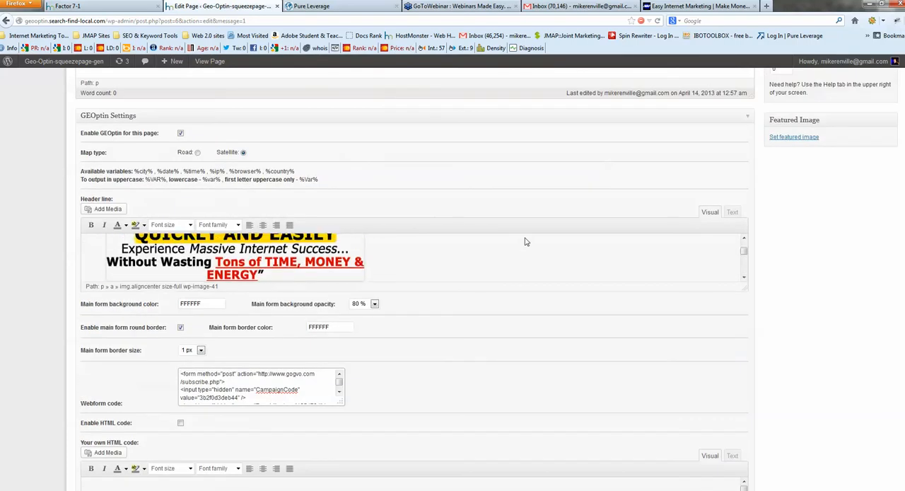
scroll(775, 303, "up", 4)
scroll(775, 302, "up", 1)
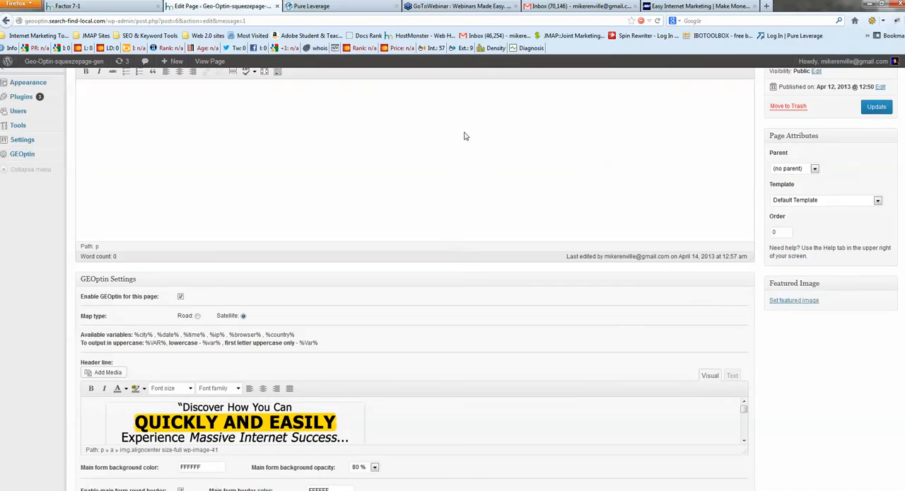
Test the live Factor 7 squeeze page by entering a full name and e-mail address and registering for the webinar
left_click(100, 6)
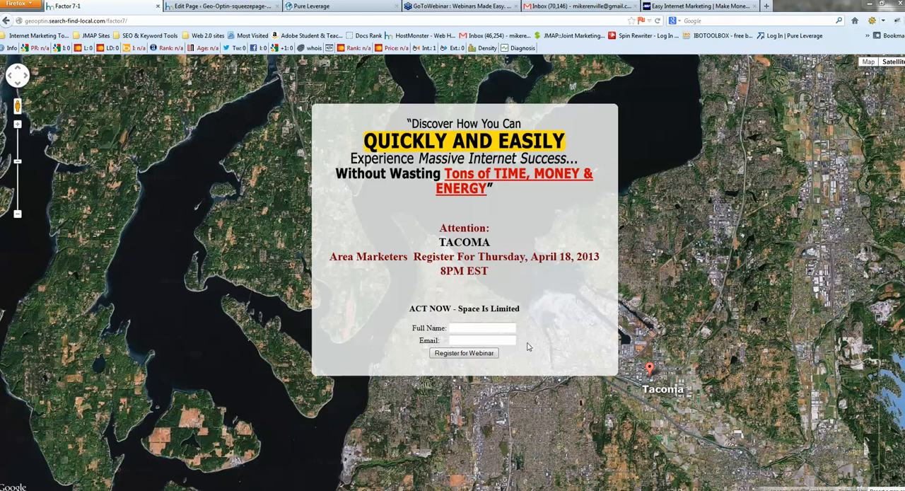
left_click(481, 328)
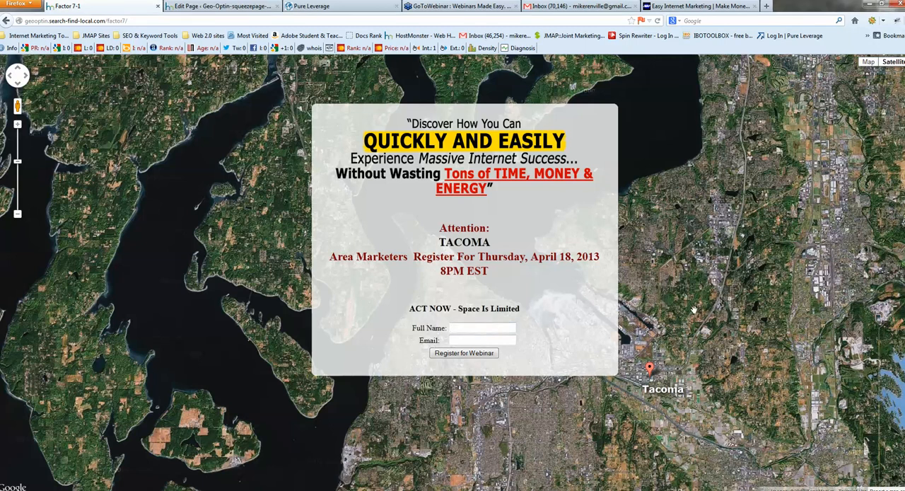
type("Mike Renville")
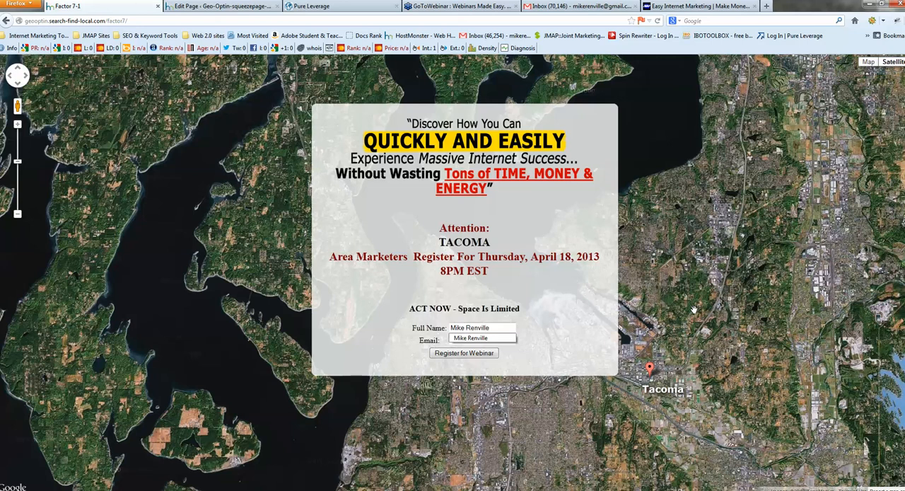
key("Tab")
type("mi")
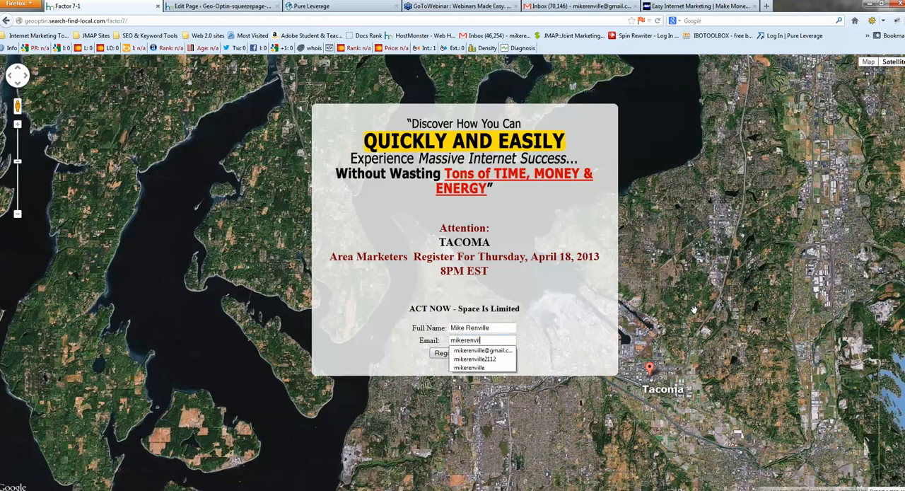
left_click(486, 351)
left_click(464, 356)
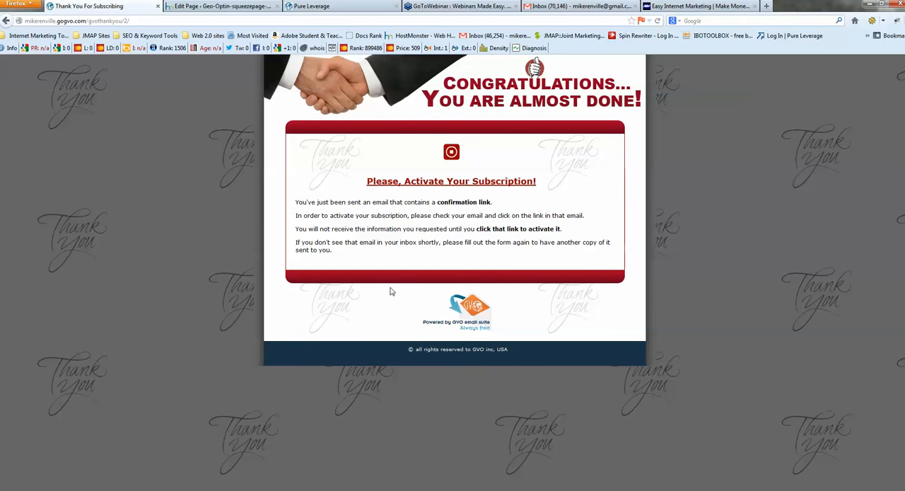
Refresh the Gmail inbox and open the new confirmation e-mail for Factor 7 - Cutting Edge Business Opportunity
left_click(548, 7)
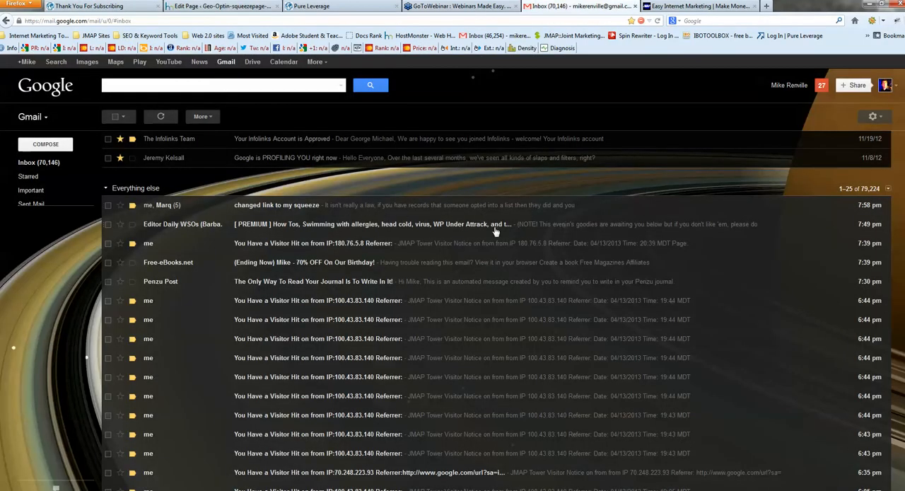
left_click(161, 116)
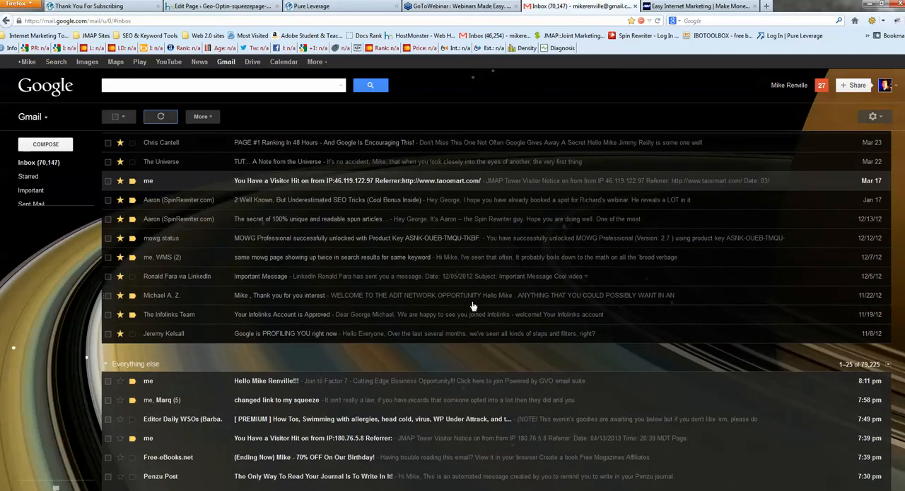
scroll(403, 311, "down", 3)
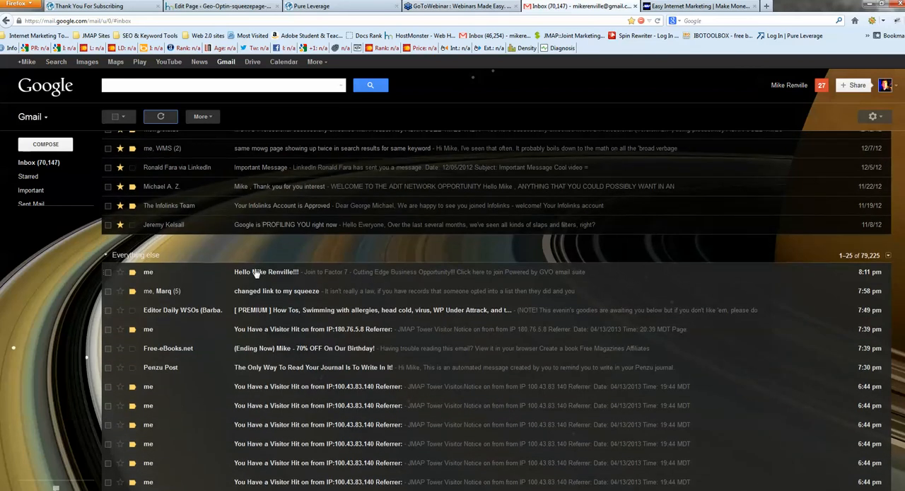
left_click(384, 275)
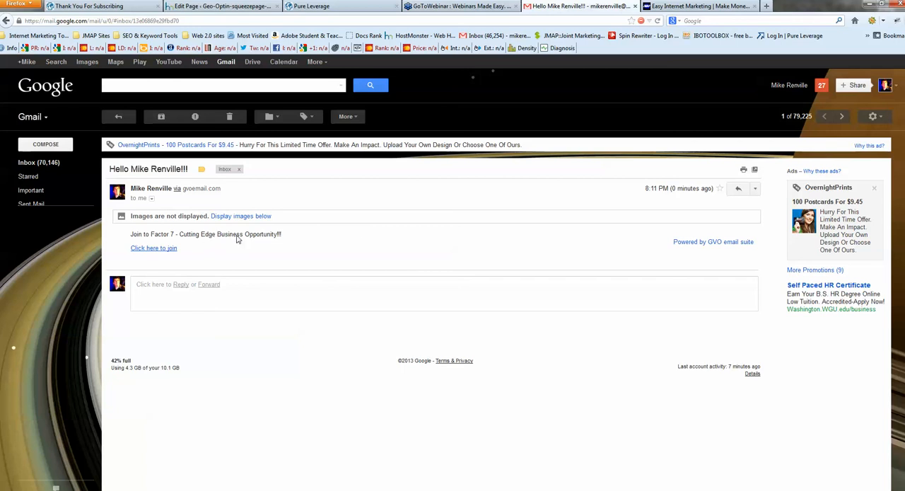
Open the e-mail's join link in a new tab, view its landing page, and compare it with the April 18 GoToWebinar registration page
right_click(151, 253)
left_click(177, 255)
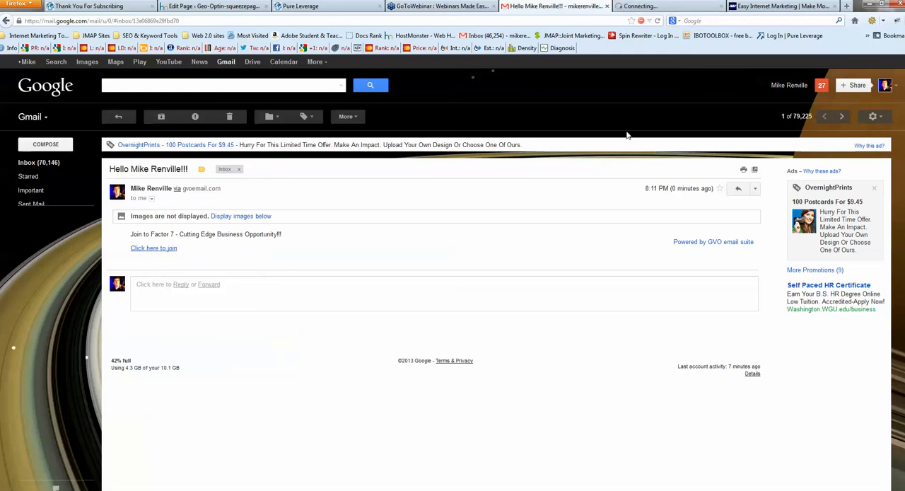
left_click(647, 7)
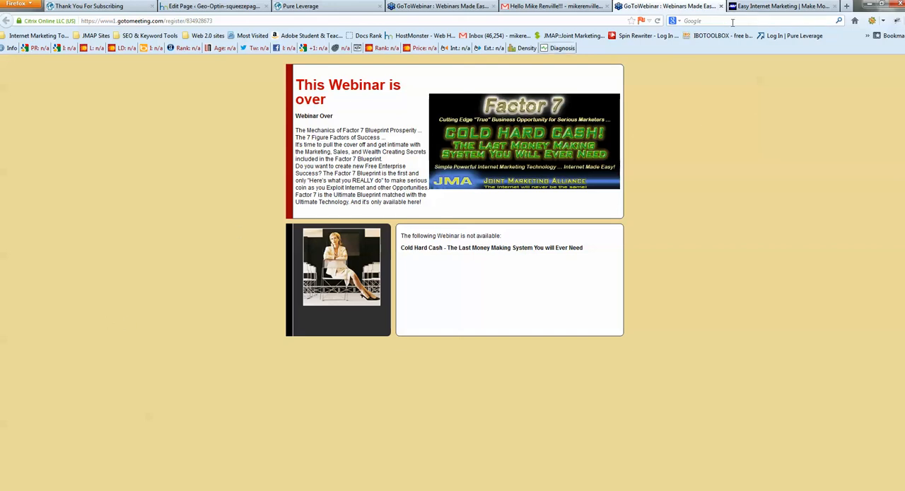
left_click(463, 7)
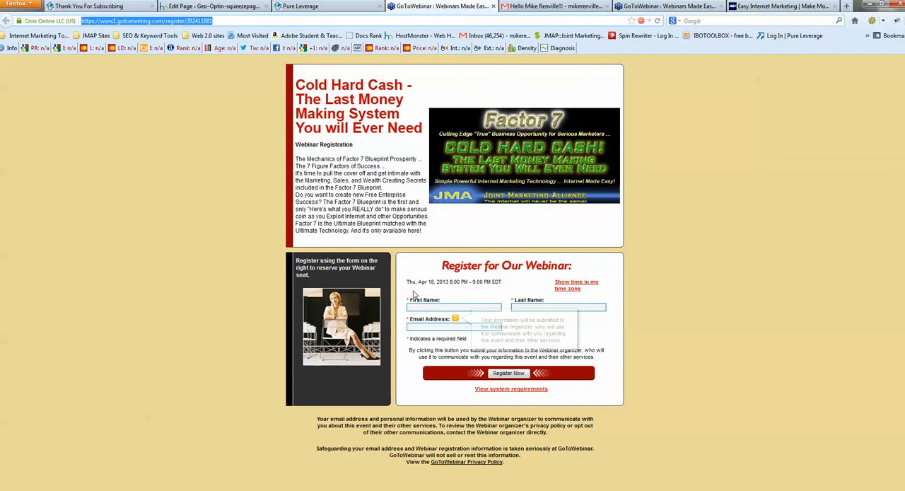